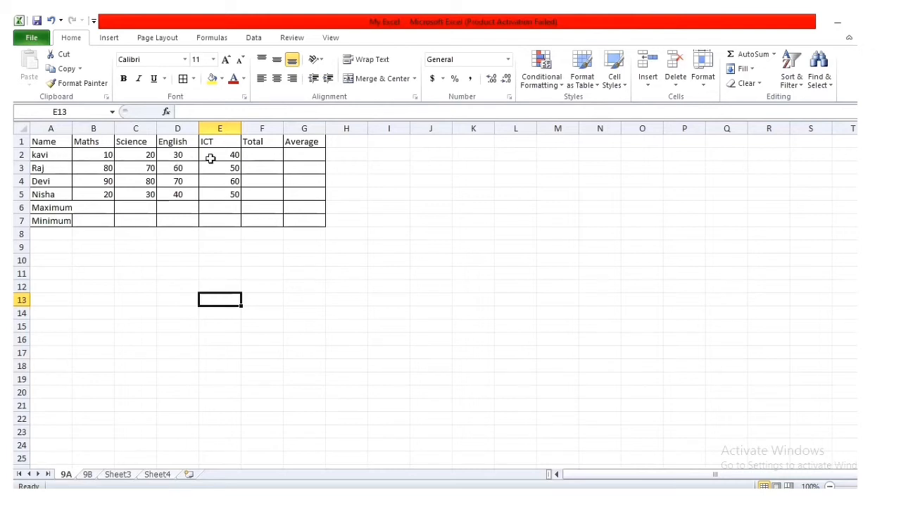
- Enter =SUM(B2:E2) in cell F2 of the Total column and fill the formula down through F5
click(261, 154)
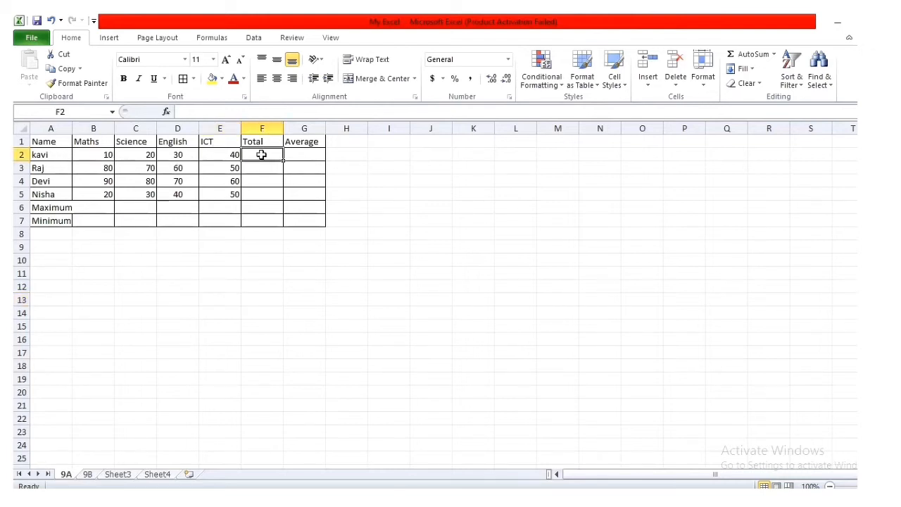
text(=S)
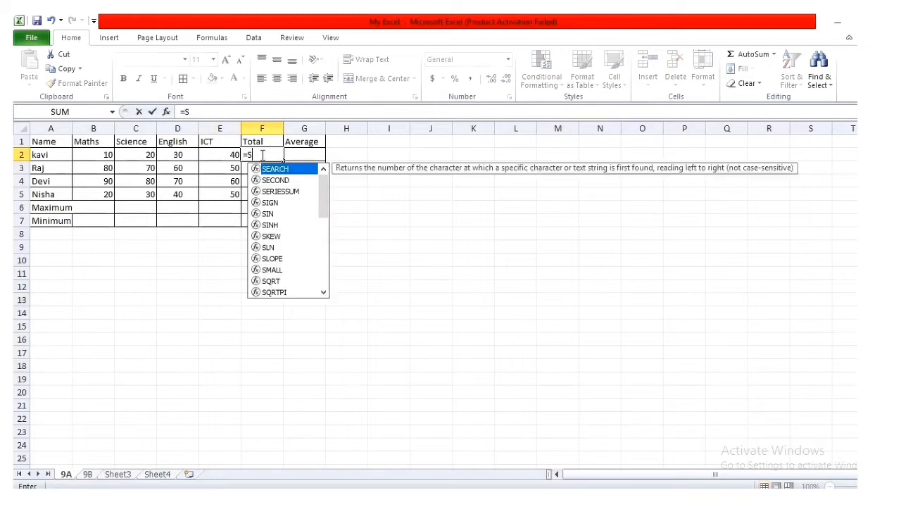
text(UM)
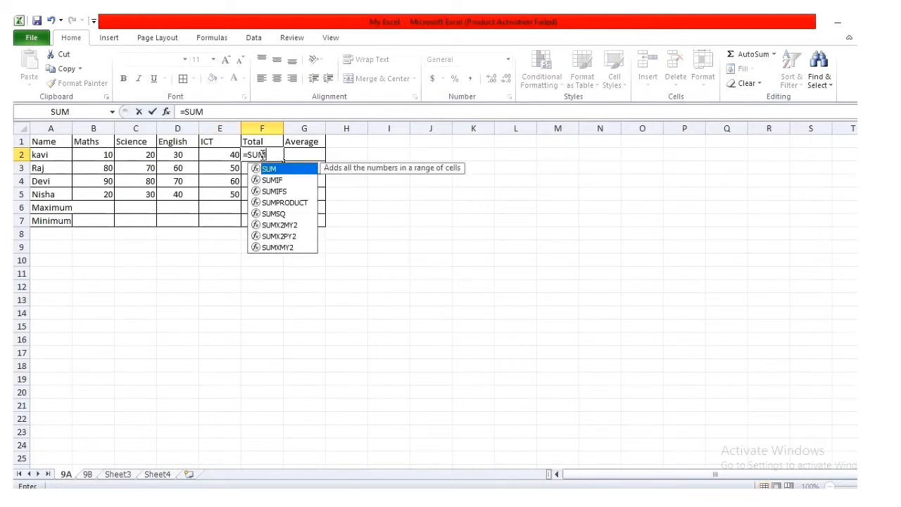
text(9)
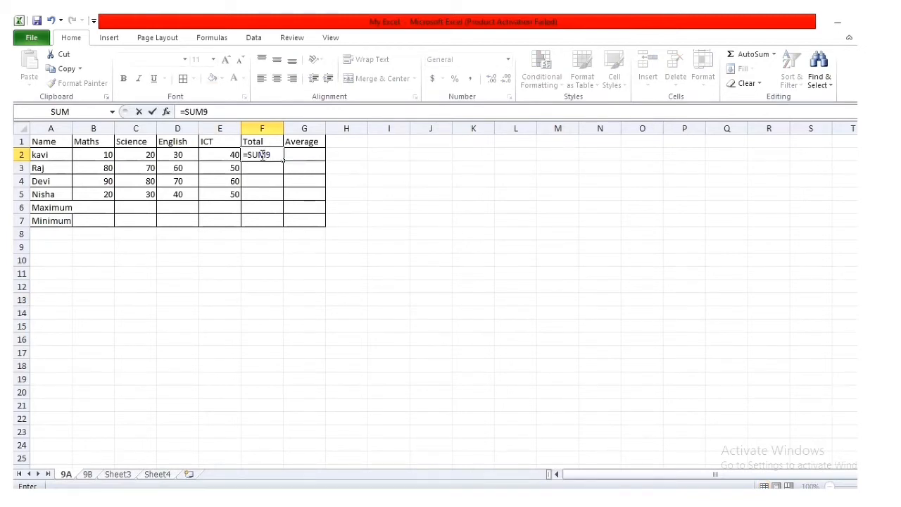
key(BackSpace)
text(()
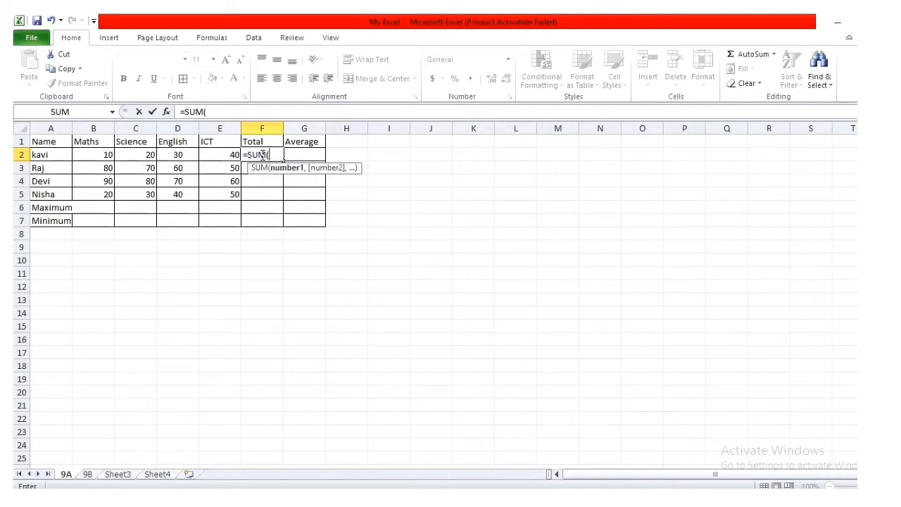
text(B2:E2))
key(Return)
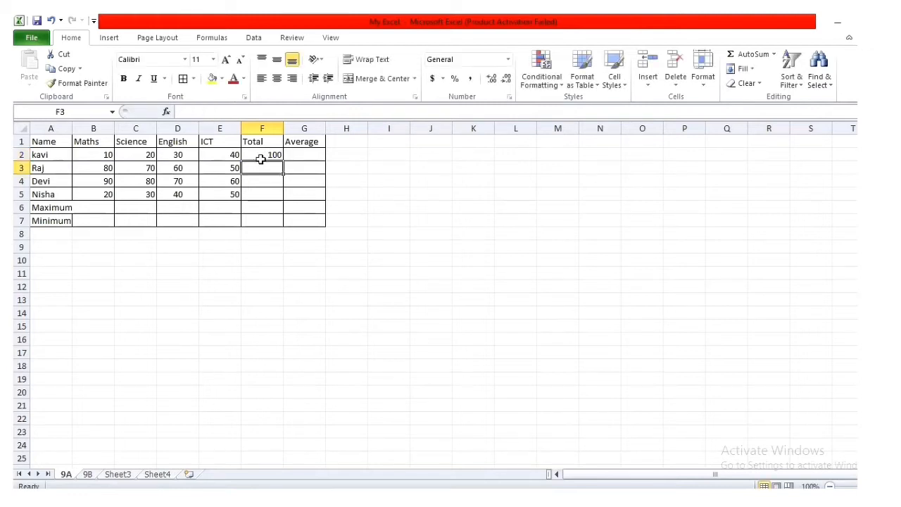
click(274, 153)
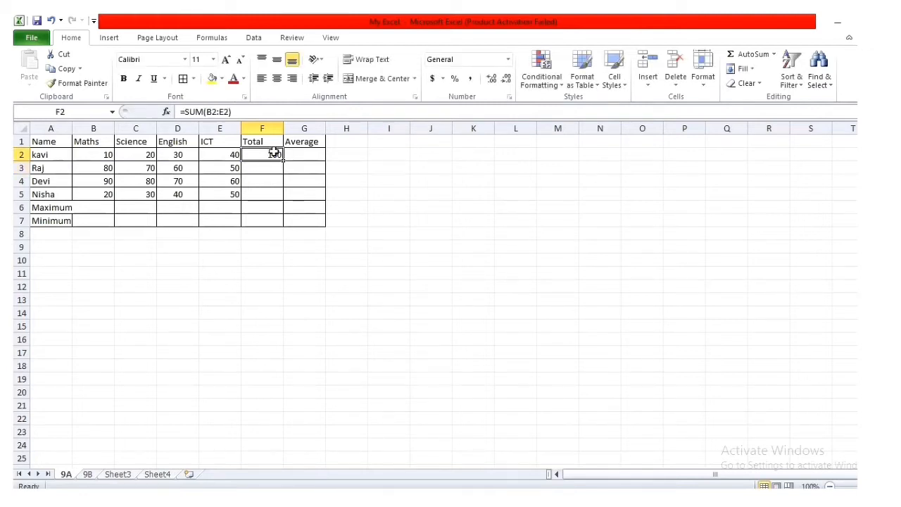
drag(282, 160, 282, 195)
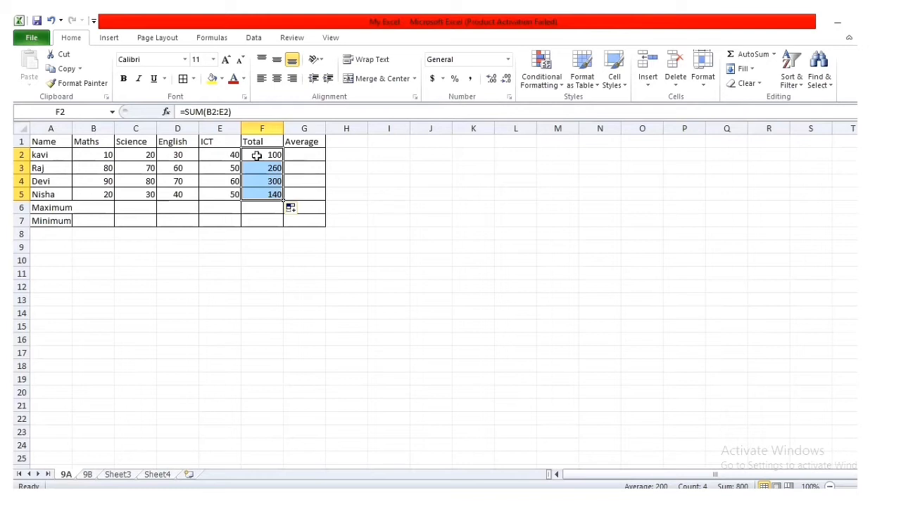
- Enter the formula =AVERAGE(B5:E5) in cell G5 of the Average column
click(322, 194)
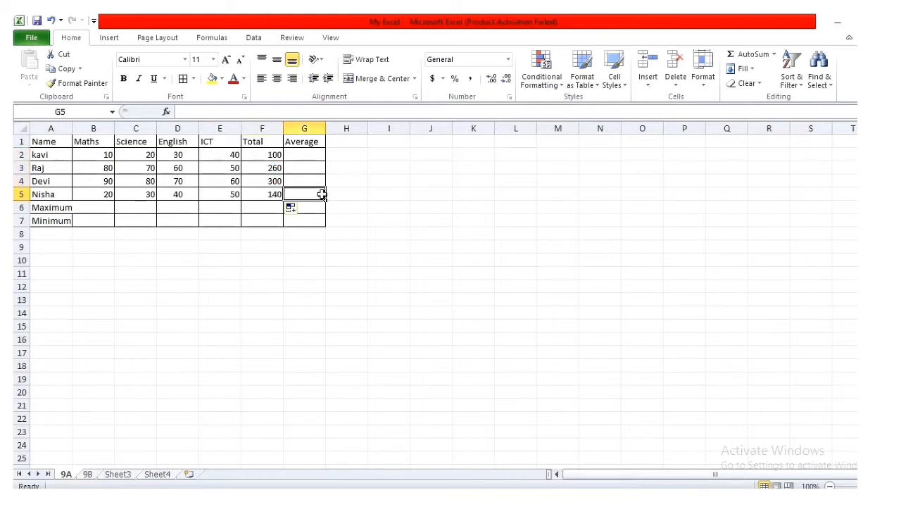
text(=)
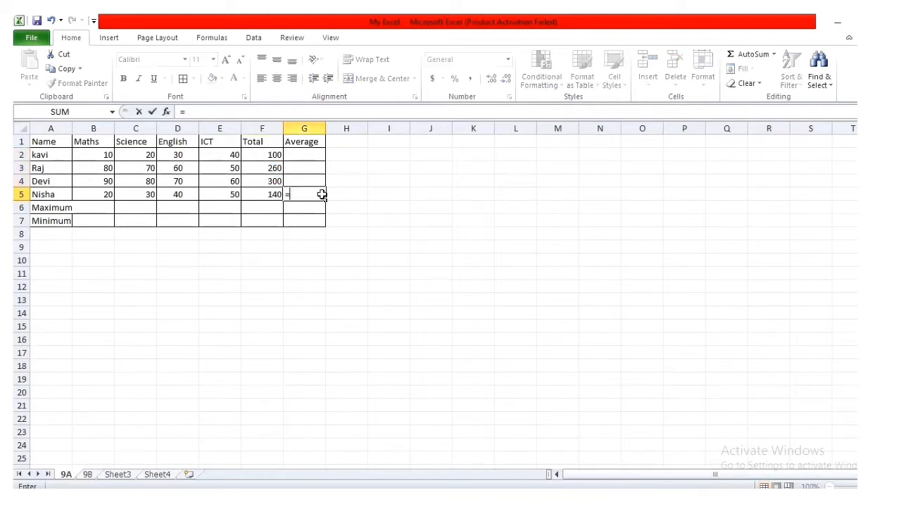
text(Av)
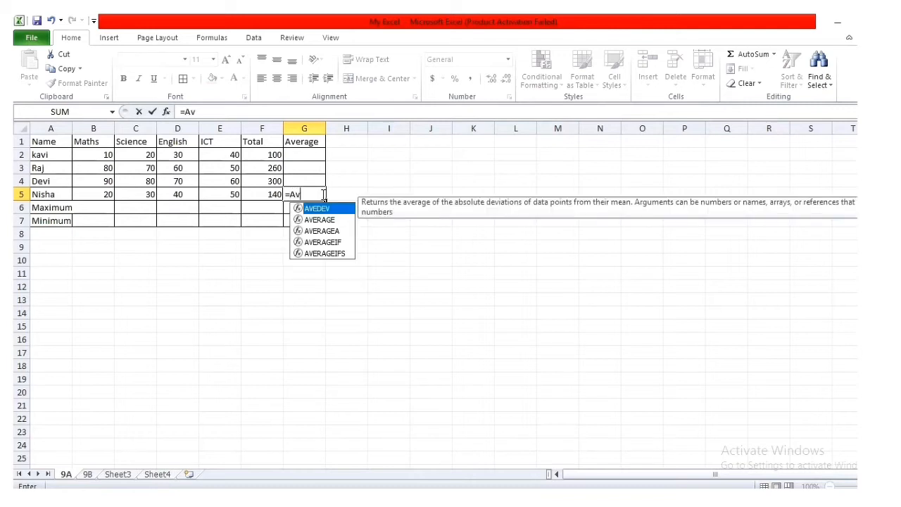
click(320, 220)
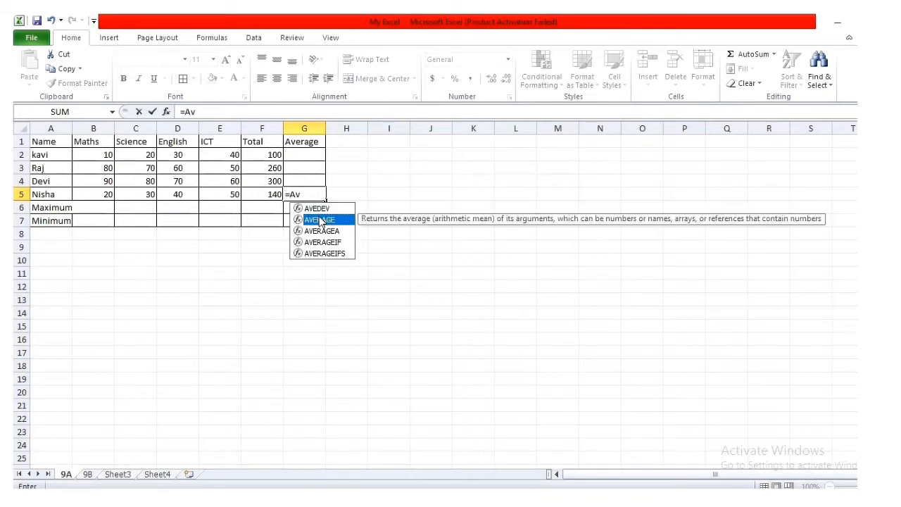
double_click(320, 220)
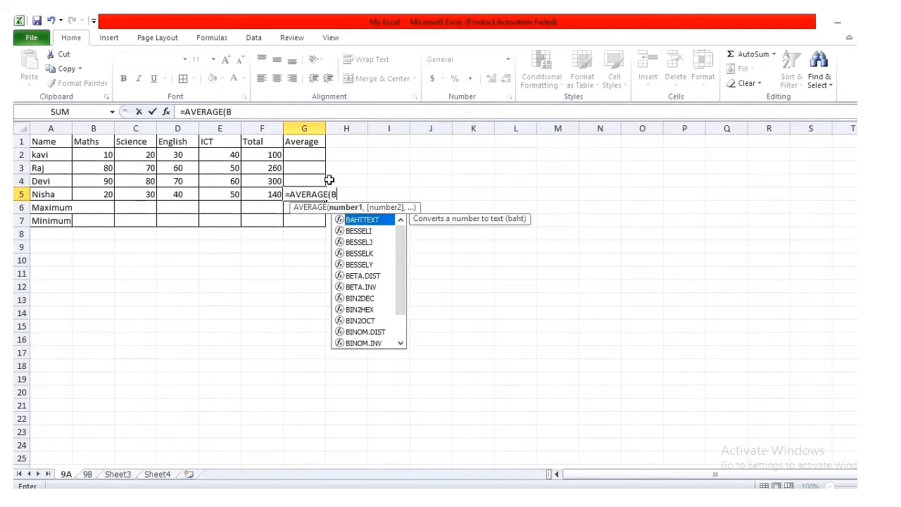
text(B5)
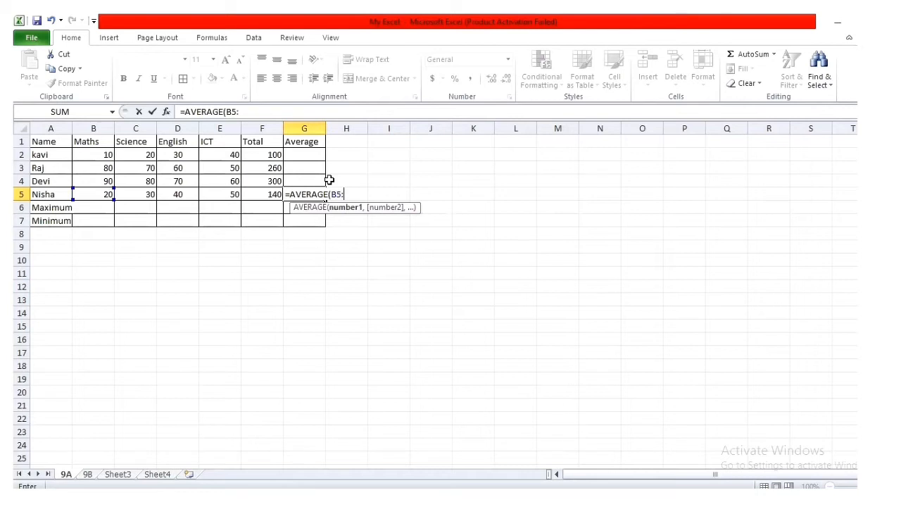
text(:D)
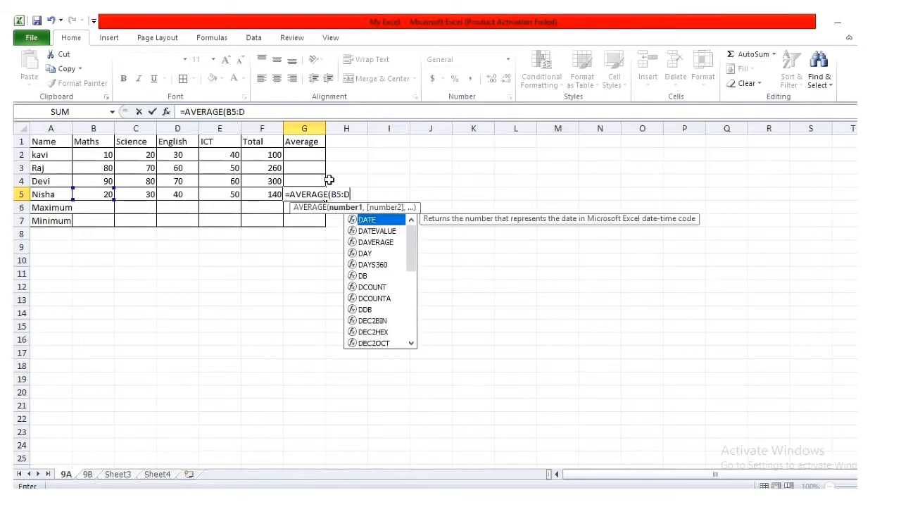
key(BackSpace)
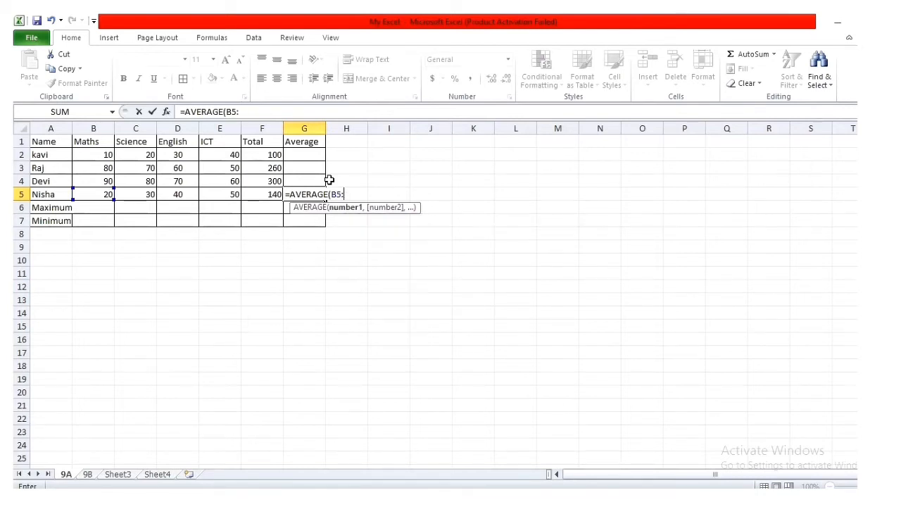
text(E5)
key(Return)
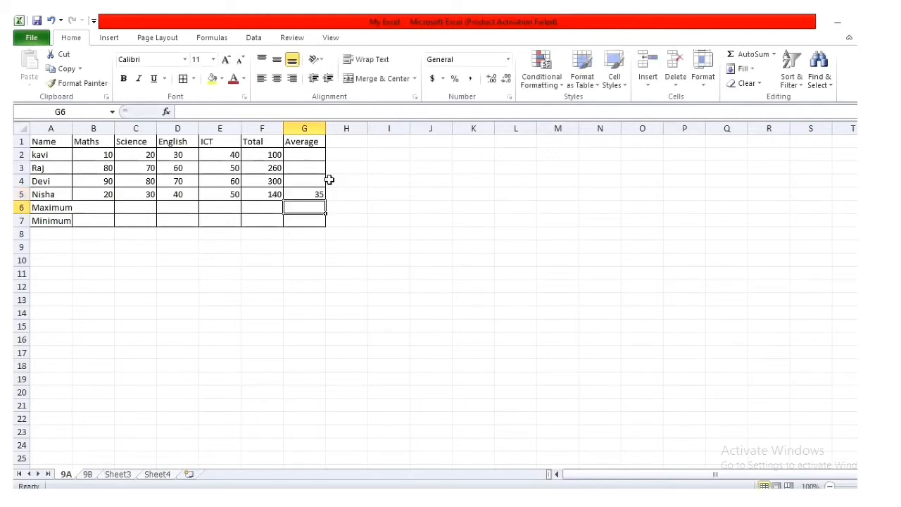
- Fill the average formula from G5 upward through G2 to cover the remaining students
click(319, 195)
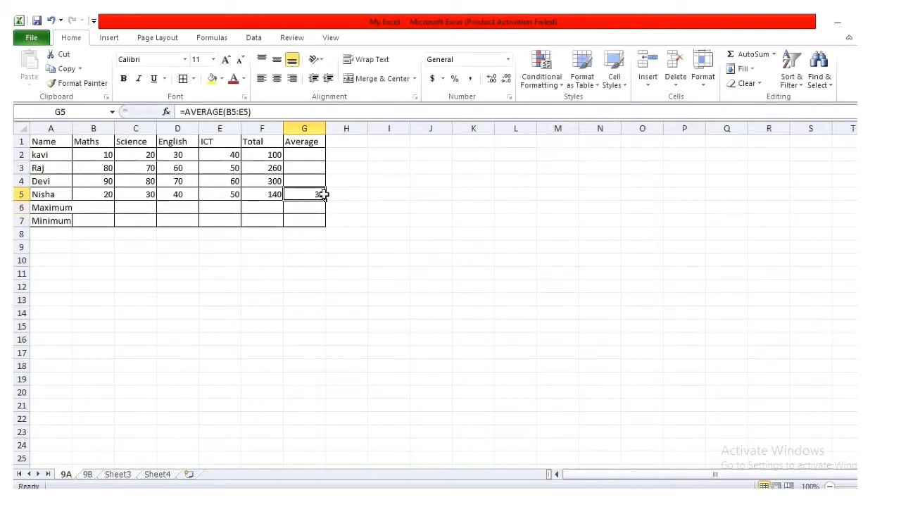
drag(325, 200, 318, 147)
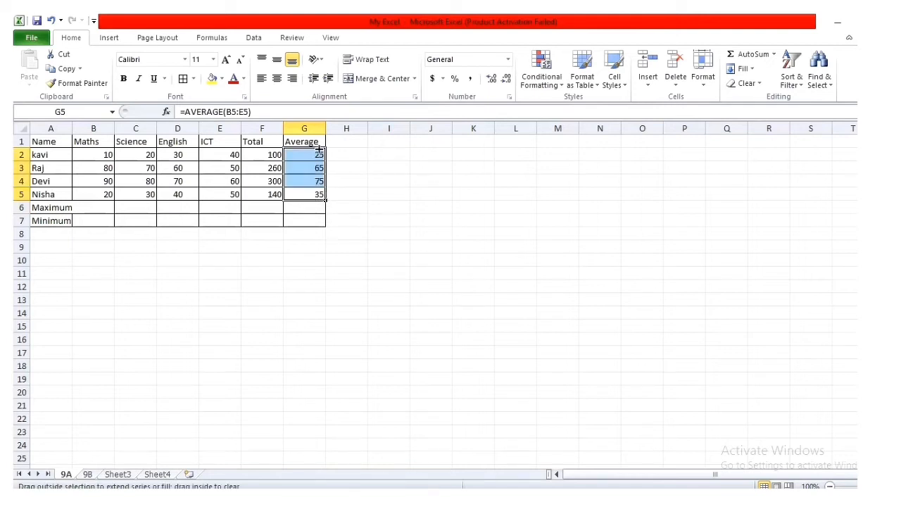
click(420, 253)
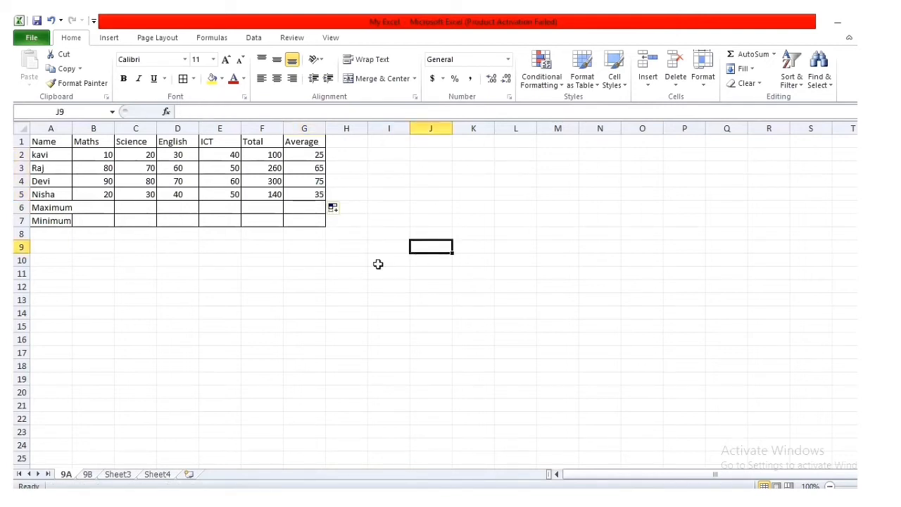
- Begin a MAX formula in cell B6, where the Maximum row meets the Maths column
click(106, 204)
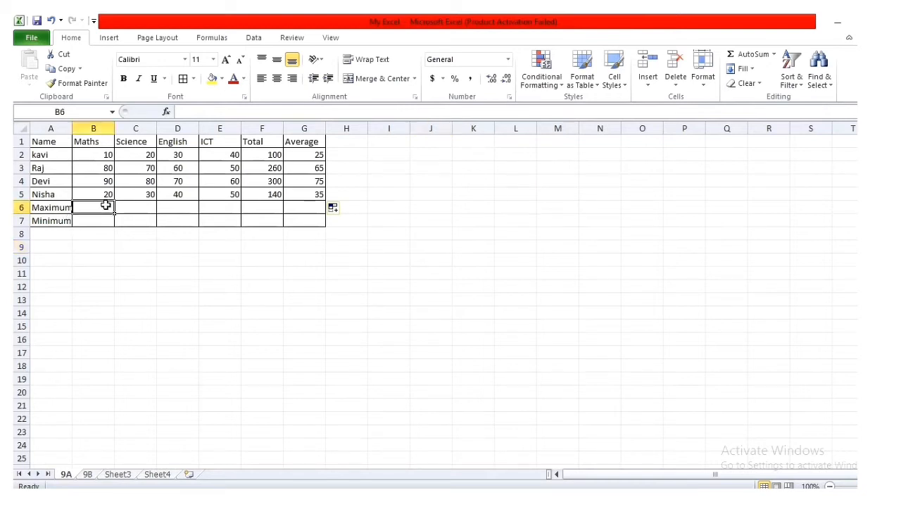
text(=MAX)
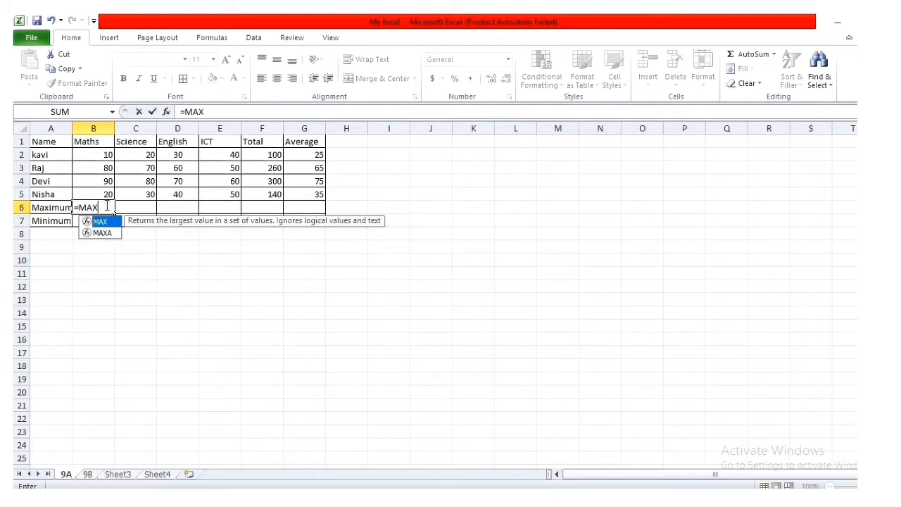
text(()
click(102, 155)
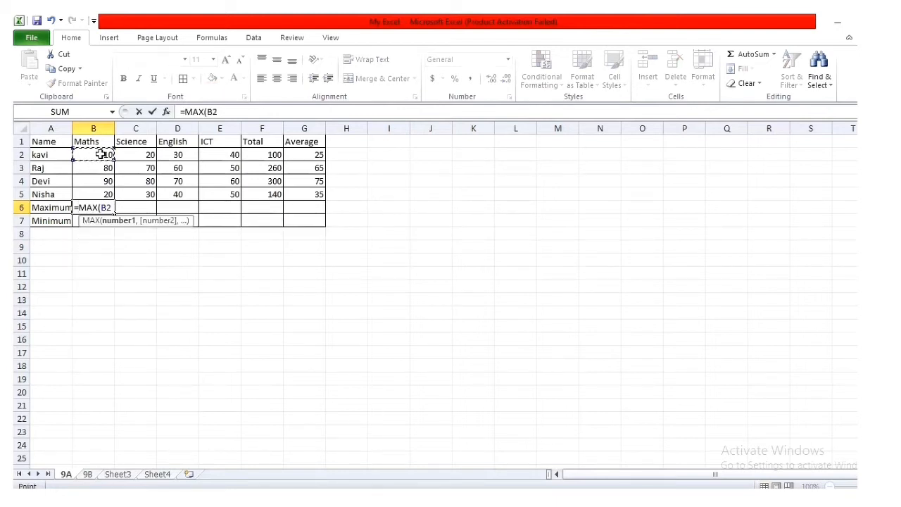
click(109, 194)
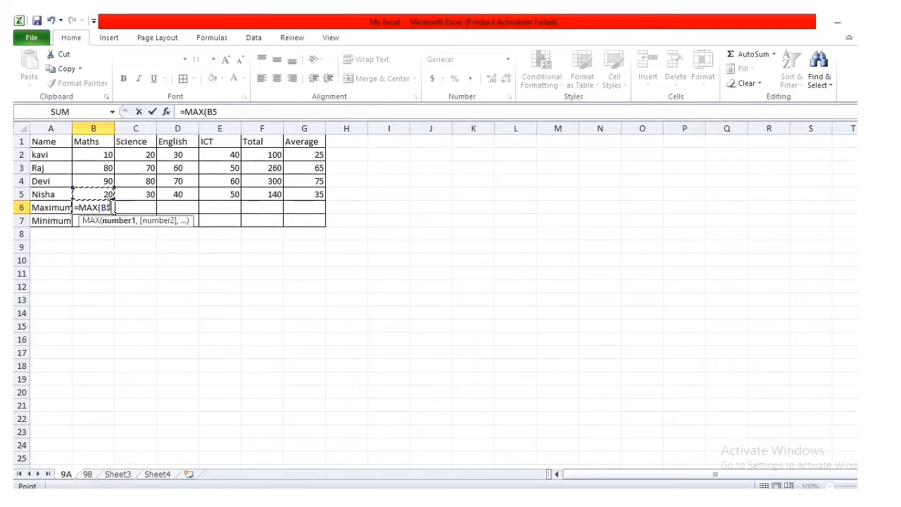
click(108, 207)
key(BackSpace)
key(BackSpace)
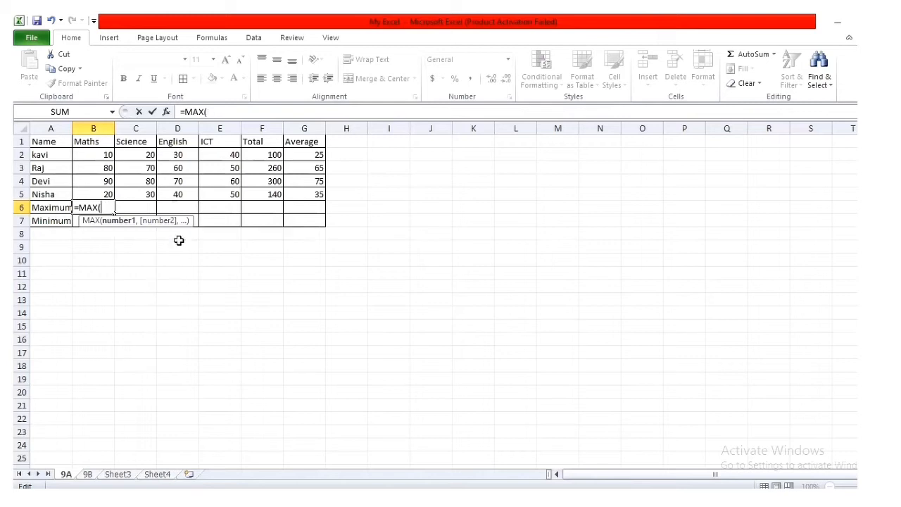
- Complete the formula in B6 as =MAX(B2:B5) and fill it across the Maximum row through E6
click(106, 155)
key(F8)
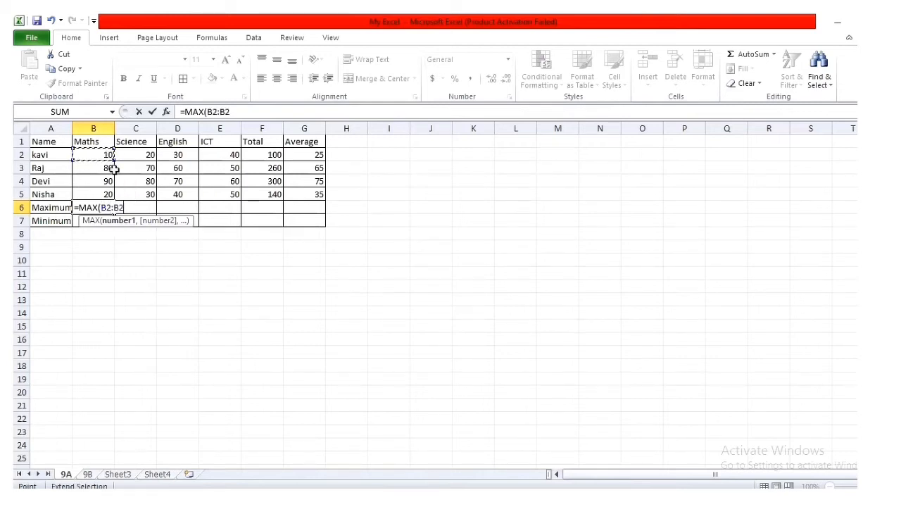
key(BackSpace)
key(BackSpace)
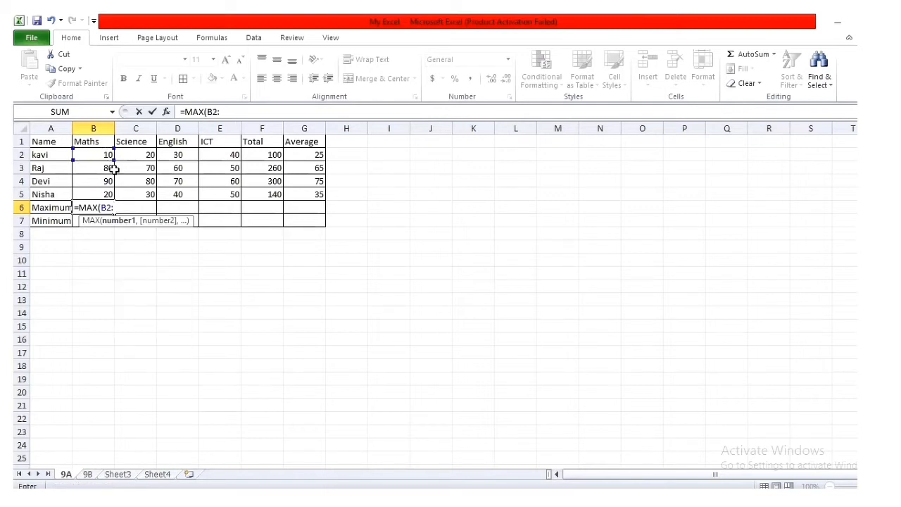
click(104, 192)
text())
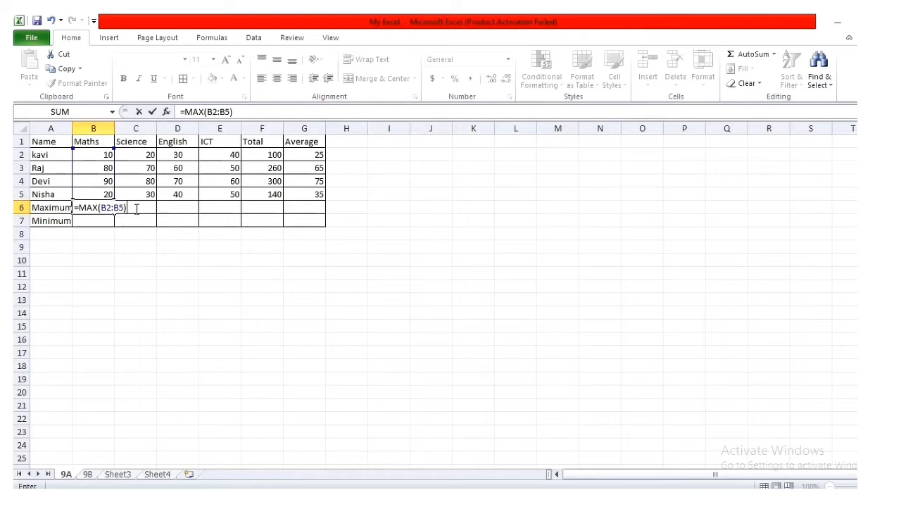
key(Return)
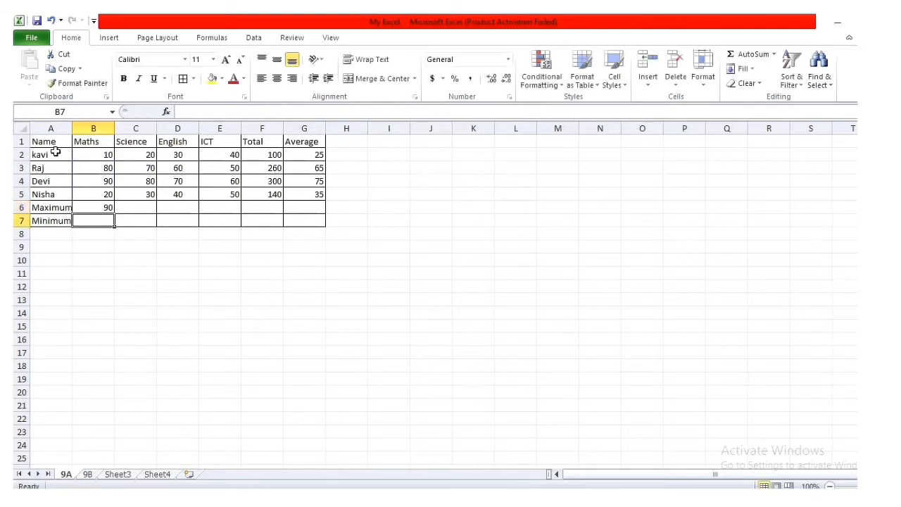
click(91, 208)
drag(113, 213, 242, 209)
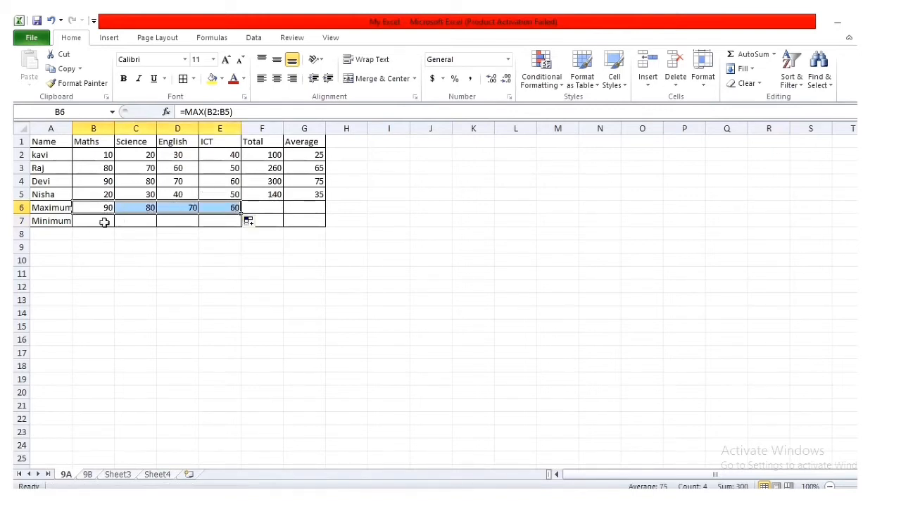
- Enter the formula =MIN(B2:B5) in cell B7, where the Minimum row meets the Maths column
click(104, 222)
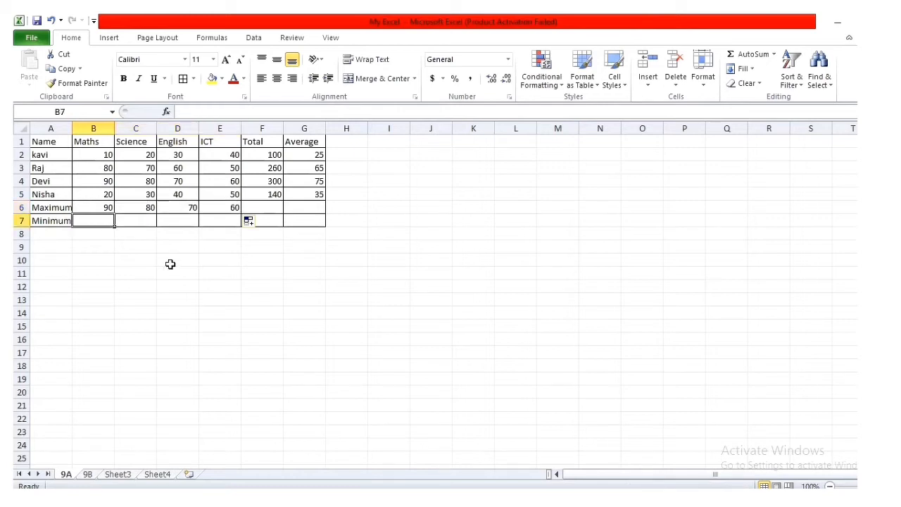
text(=MIN)
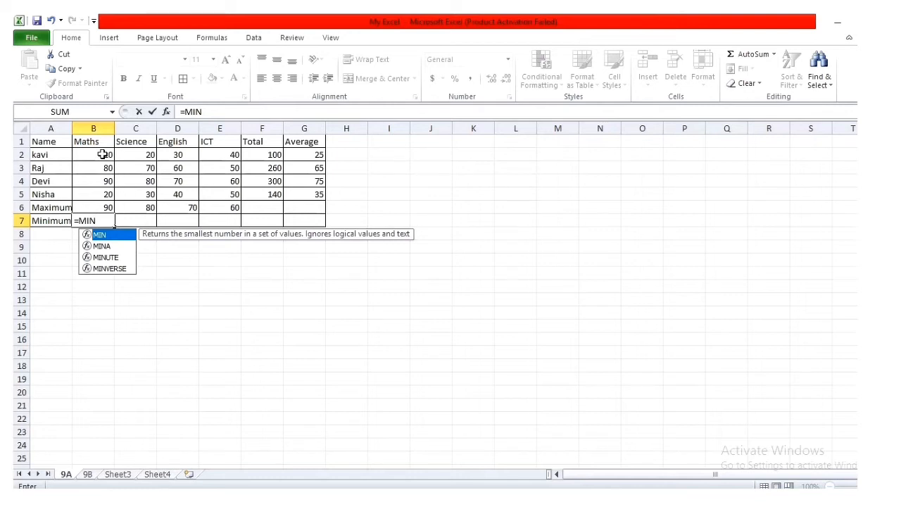
text(()
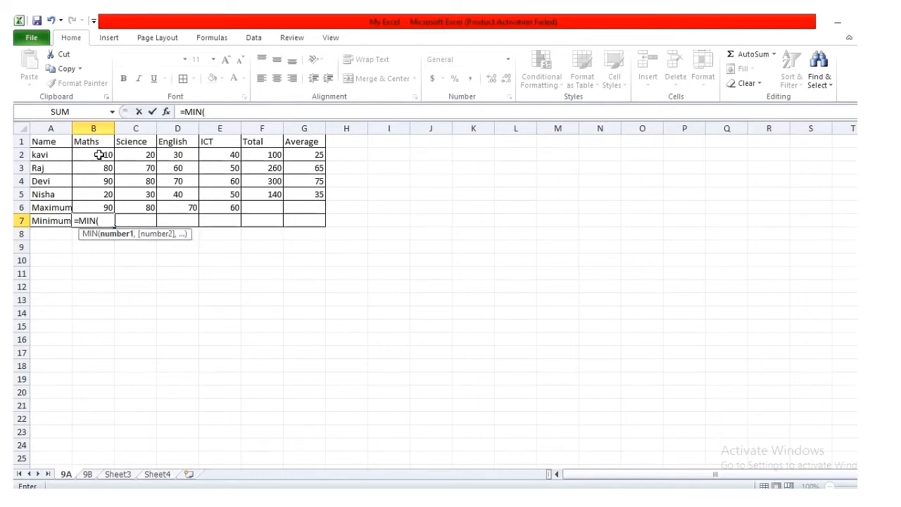
drag(102, 154, 102, 191)
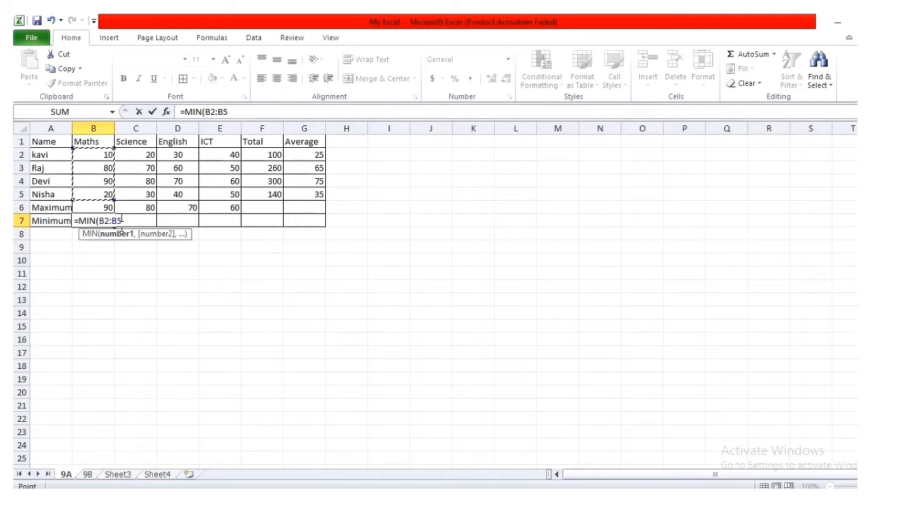
text())
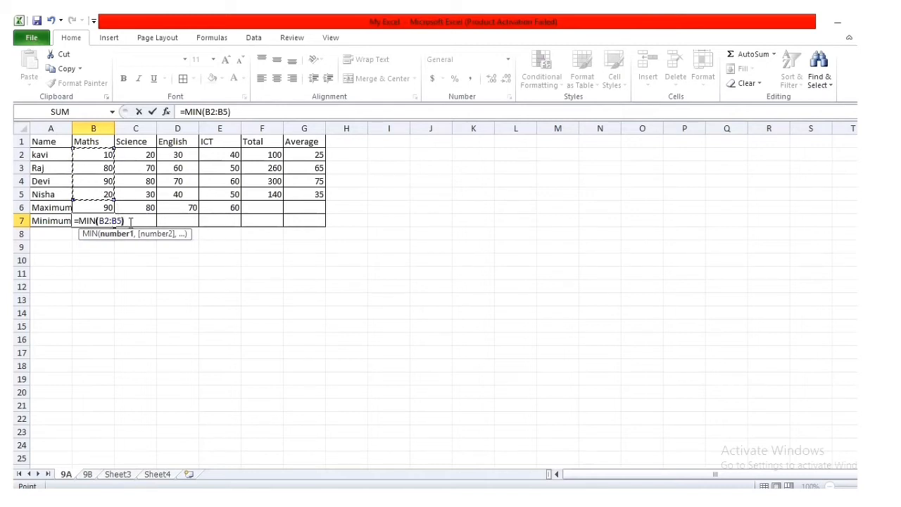
key(Return)
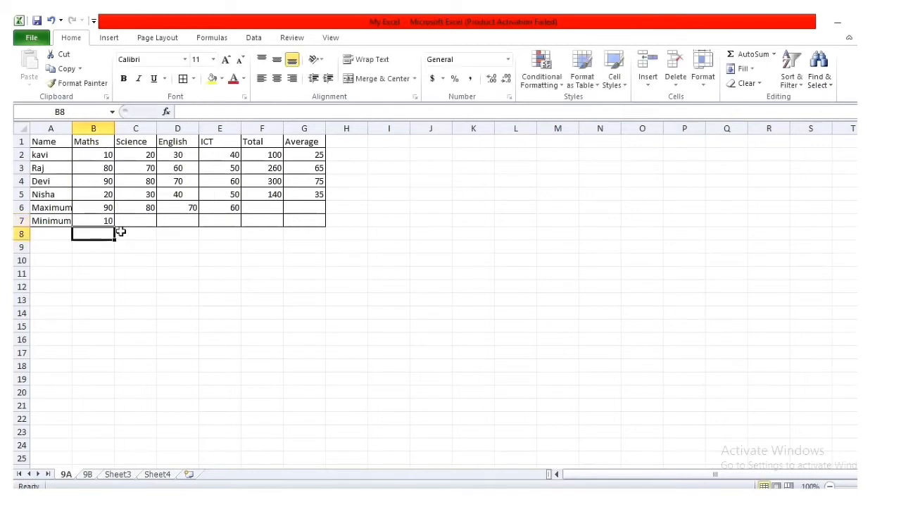
- Fill the minimum formula from B7 across the Minimum row through E7
click(108, 222)
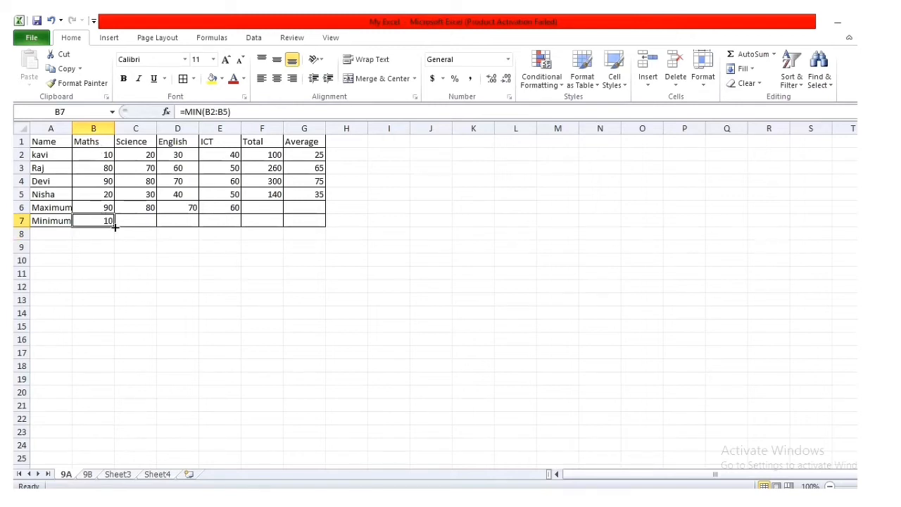
drag(114, 226, 238, 222)
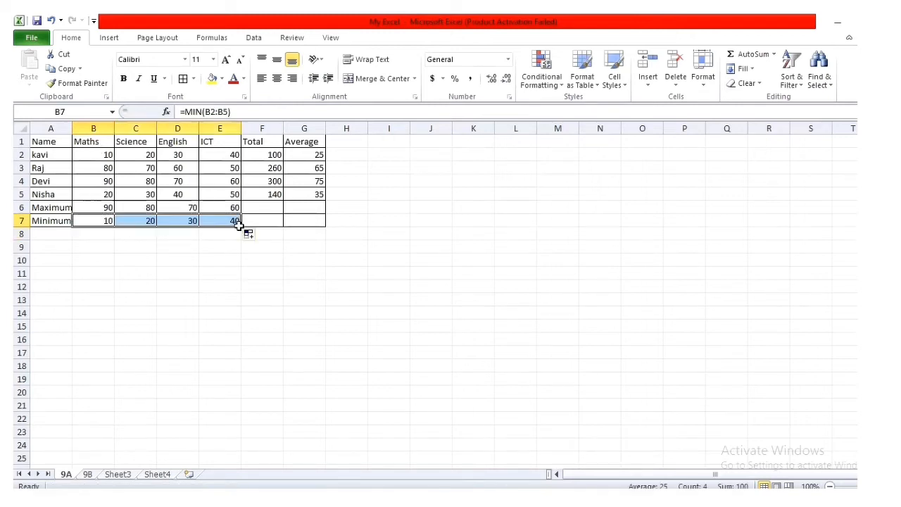
click(249, 336)
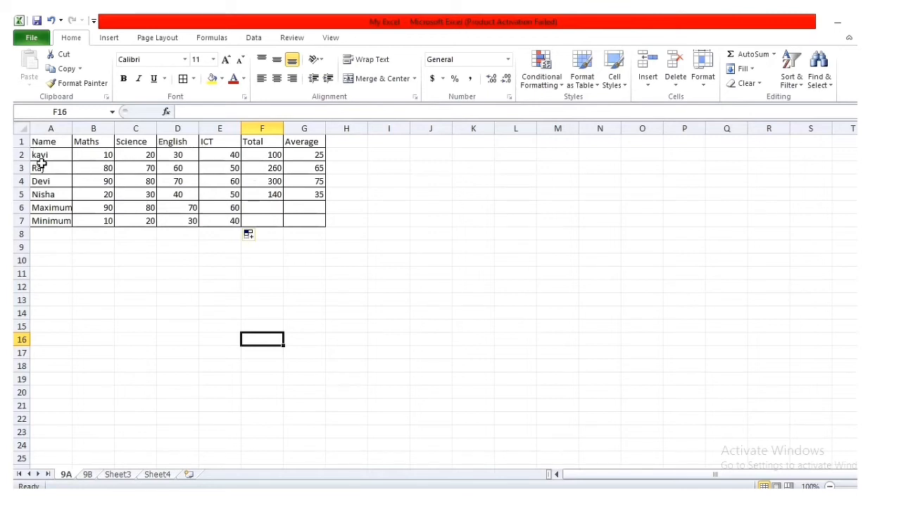
- Enter the formula =COUNT(A2:A5) in cell E10 to count the entries of the Name column
click(209, 259)
text(=)
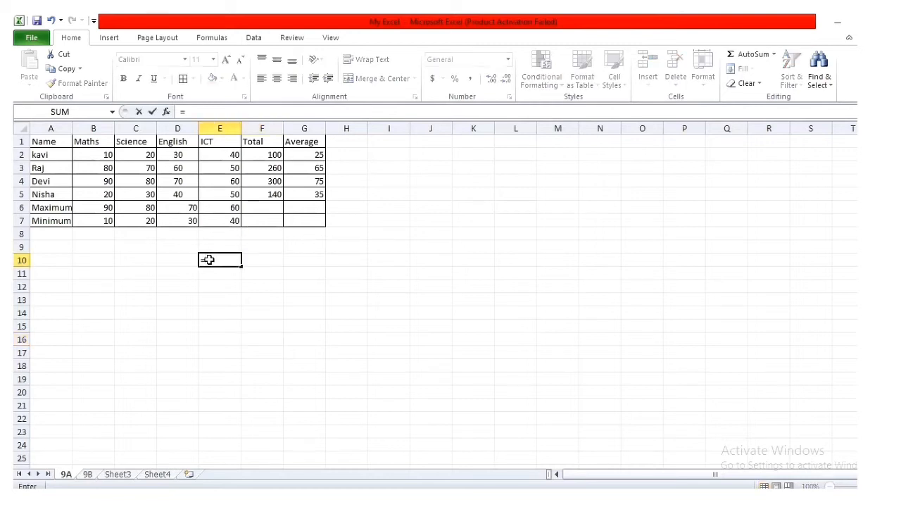
text(COuNT)
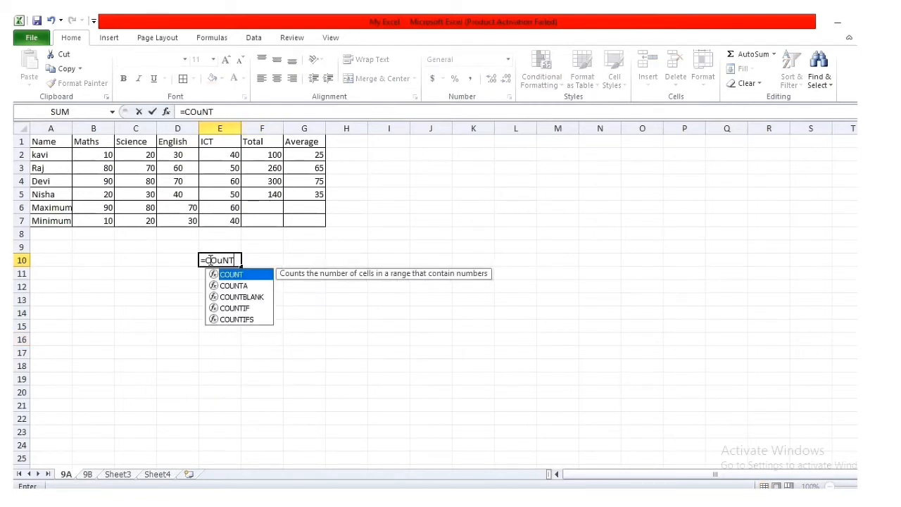
text(()
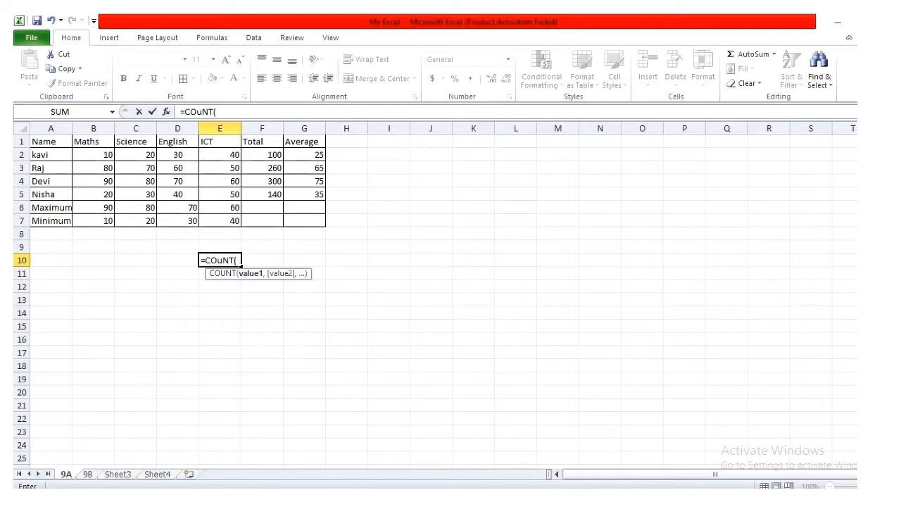
click(43, 157)
key(F8)
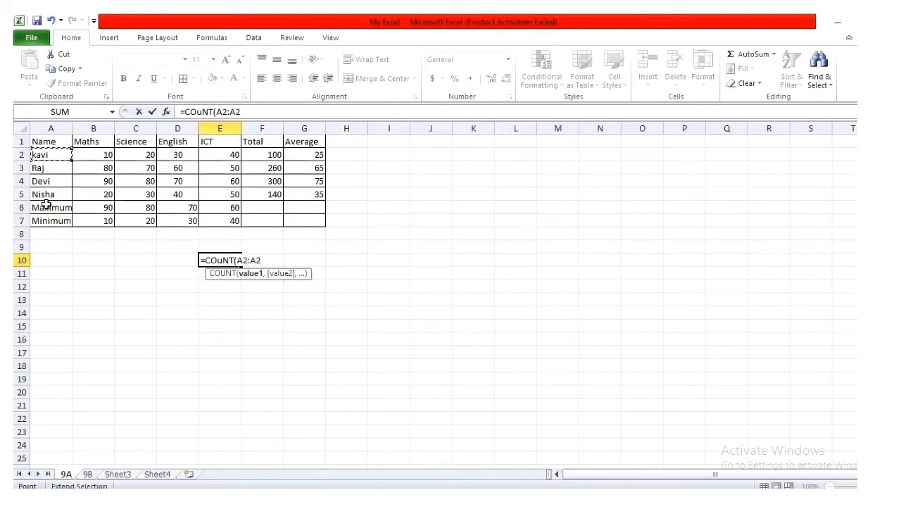
key(BackSpace)
key(BackSpace)
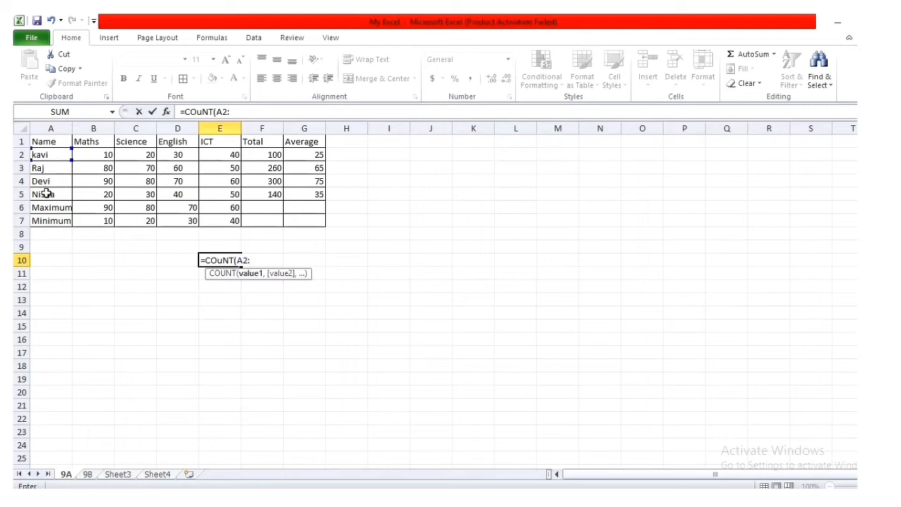
click(45, 194)
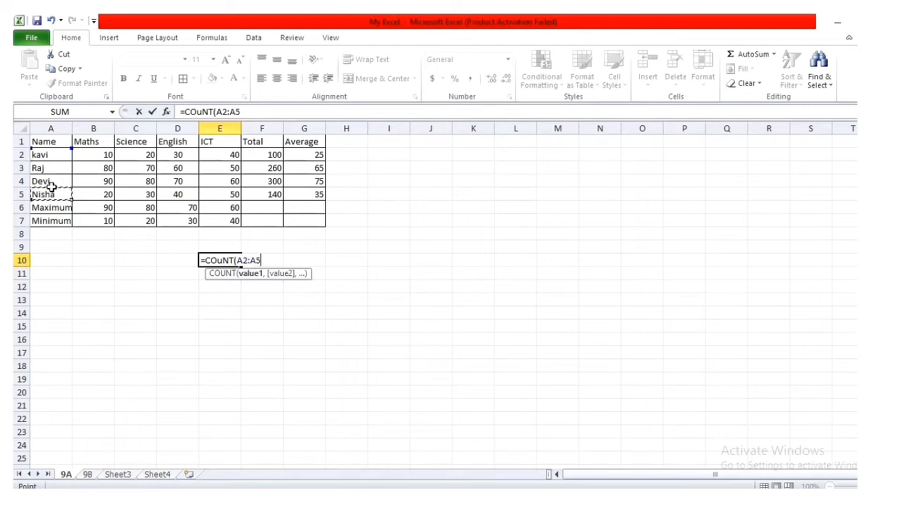
key(Return)
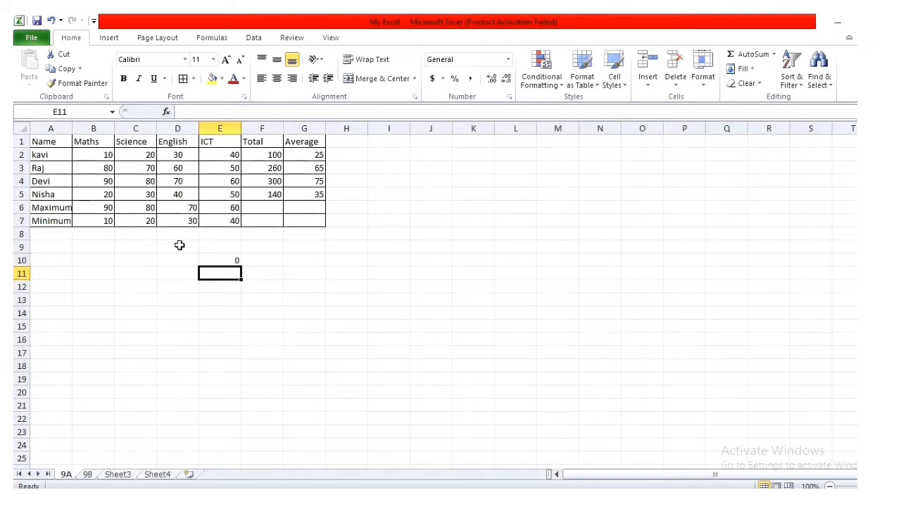
click(227, 260)
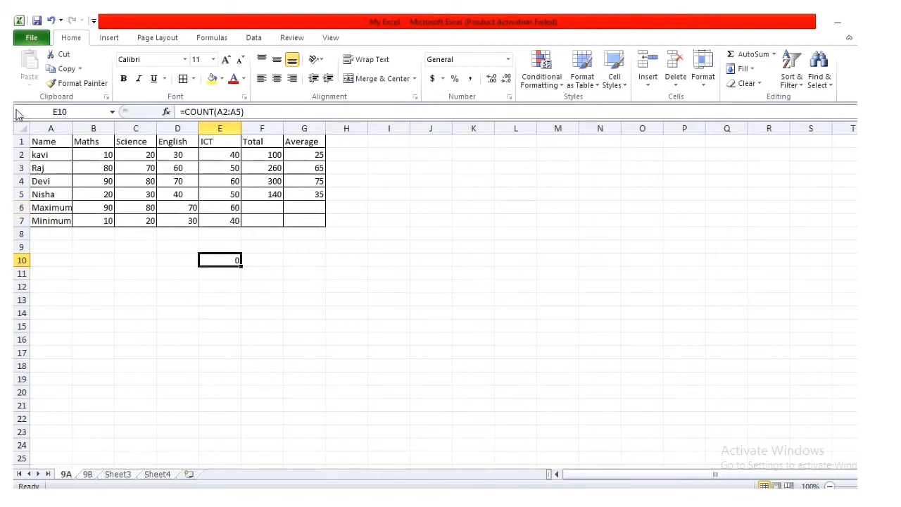
- Enter the formula =COUNT(E2:E5) in cell F10 to count the numeric ICT marks
click(264, 259)
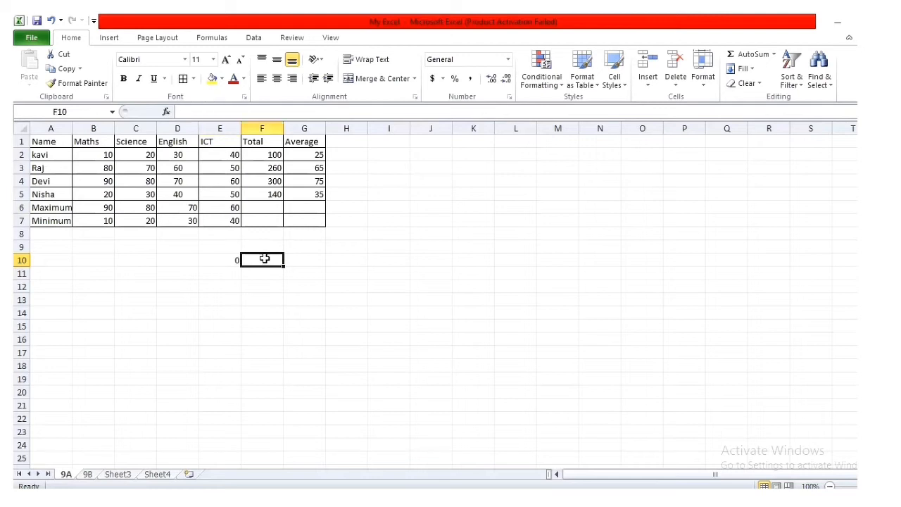
text(=)
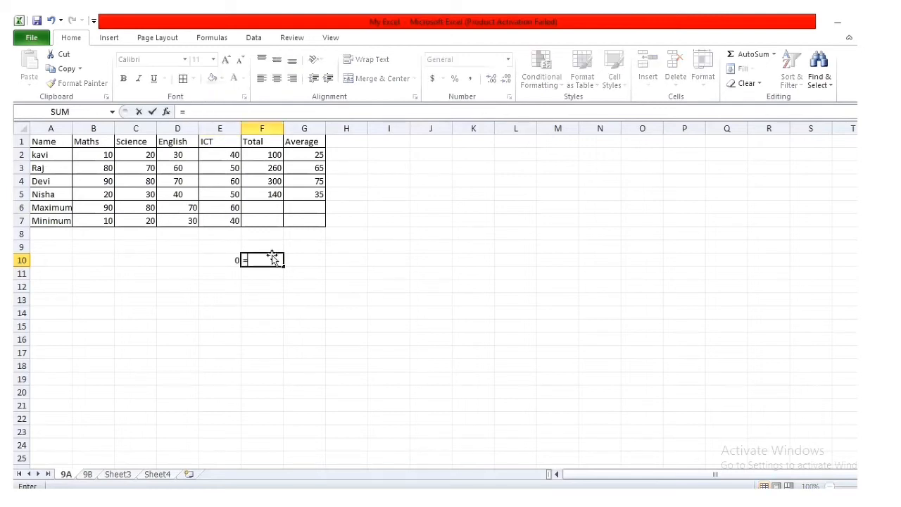
text(Count)
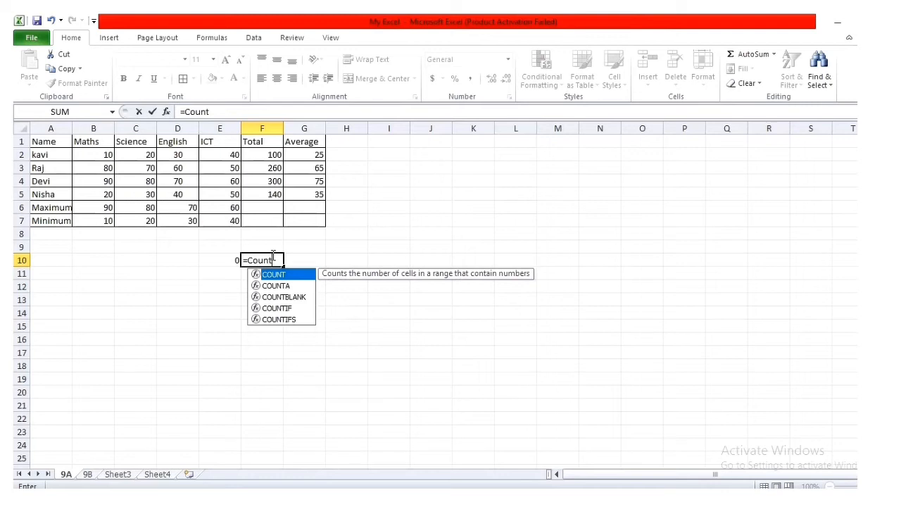
key(BackSpace)
key(BackSpace)
key(BackSpace)
key(BackSpace)
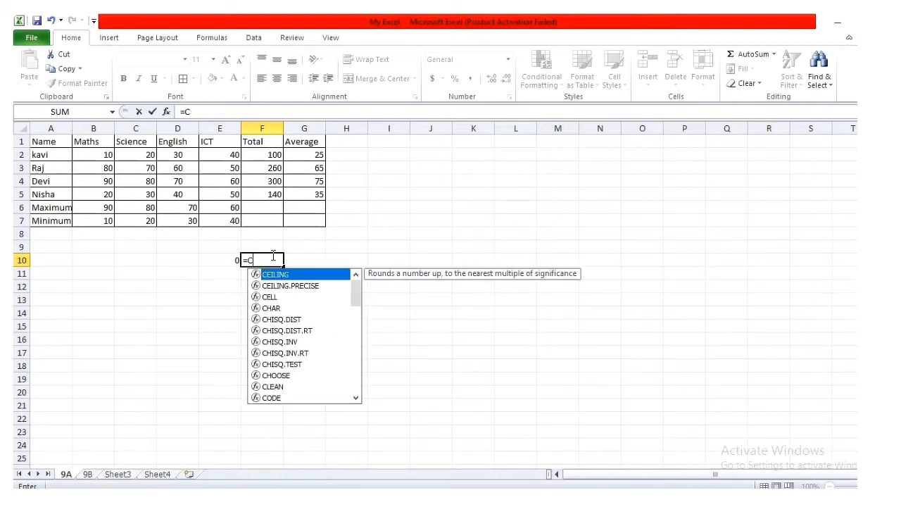
text(OUNT)
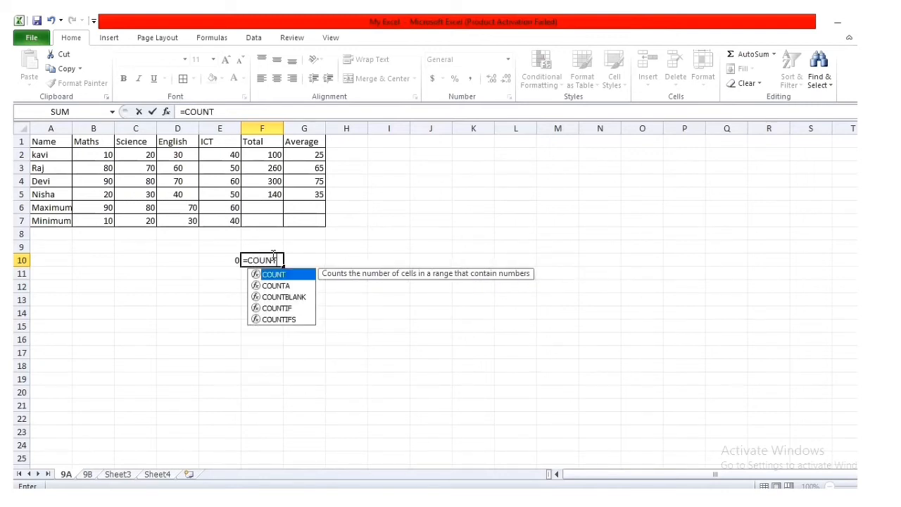
text(()
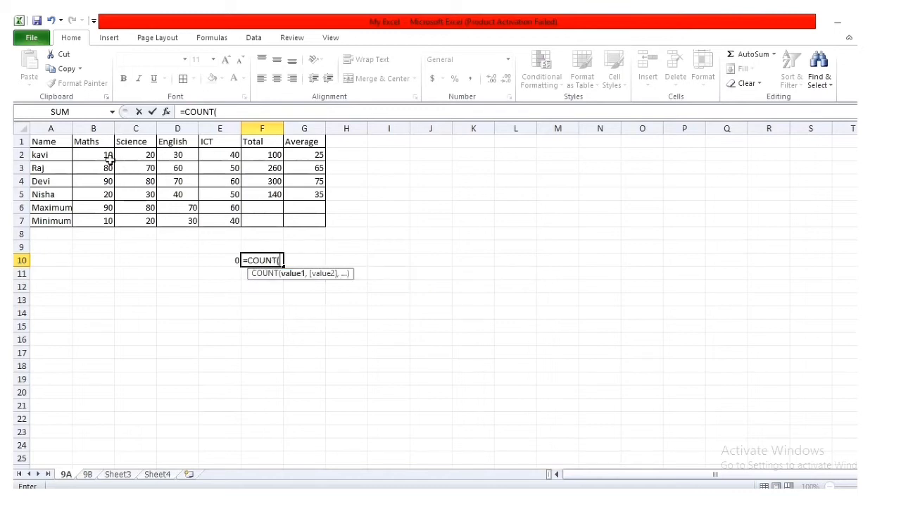
click(236, 154)
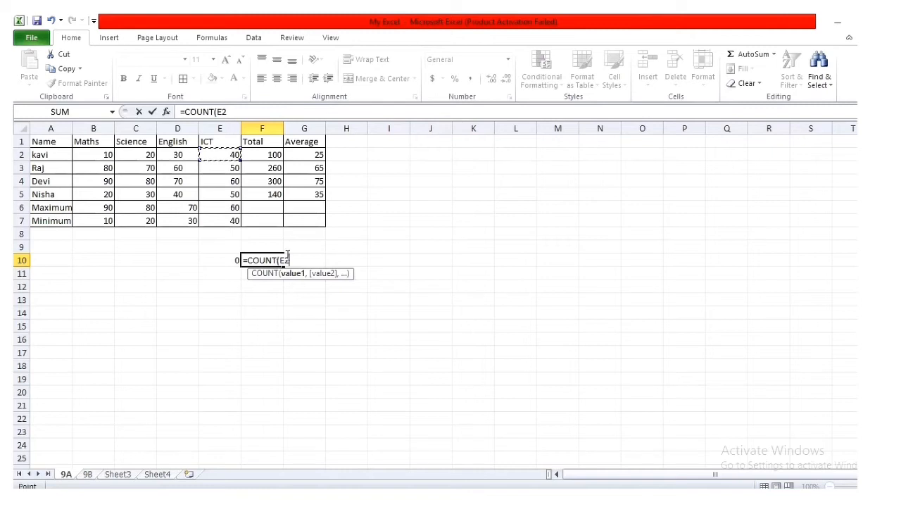
key(F8)
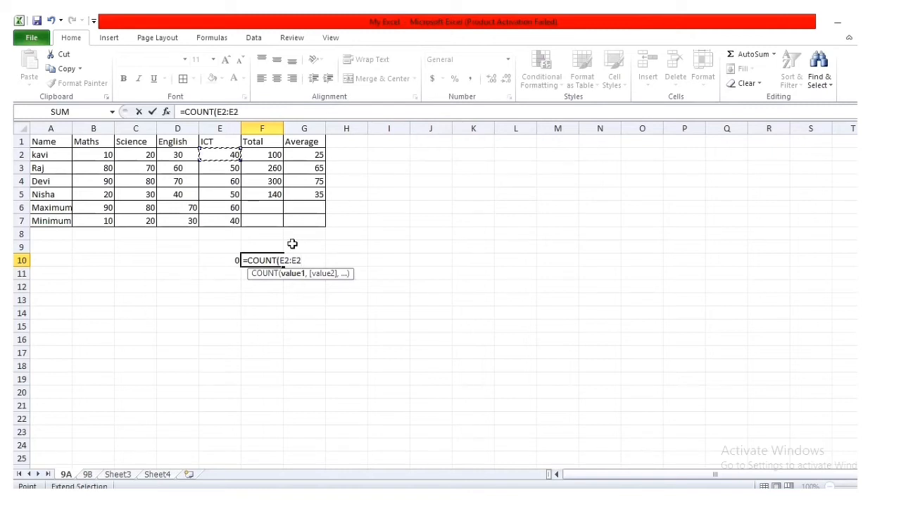
key(BackSpace)
key(BackSpace)
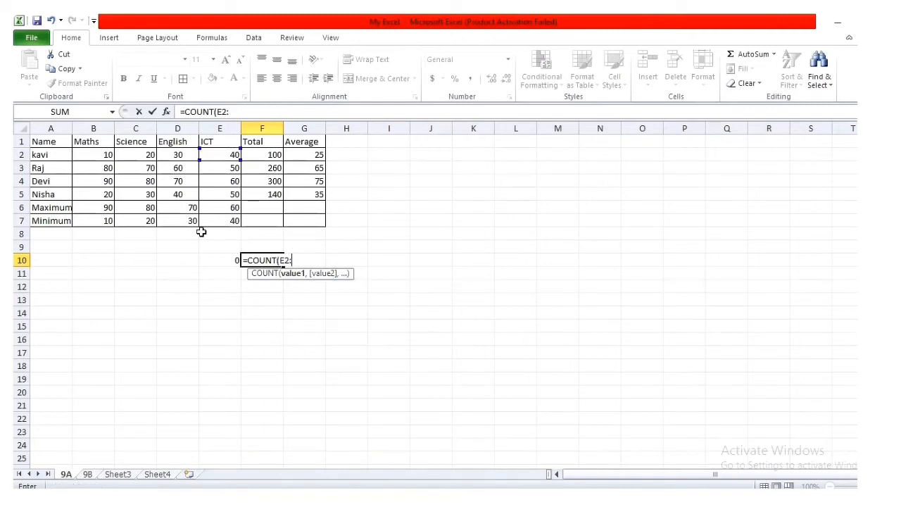
click(233, 194)
text())
key(Return)
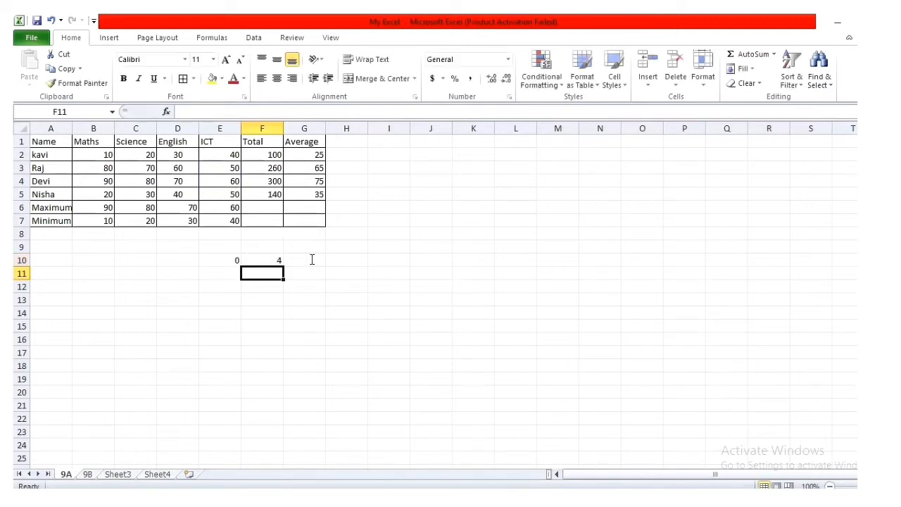
- Check the COUNT formula in F10 against each ICT mark in E2 through E5
click(264, 266)
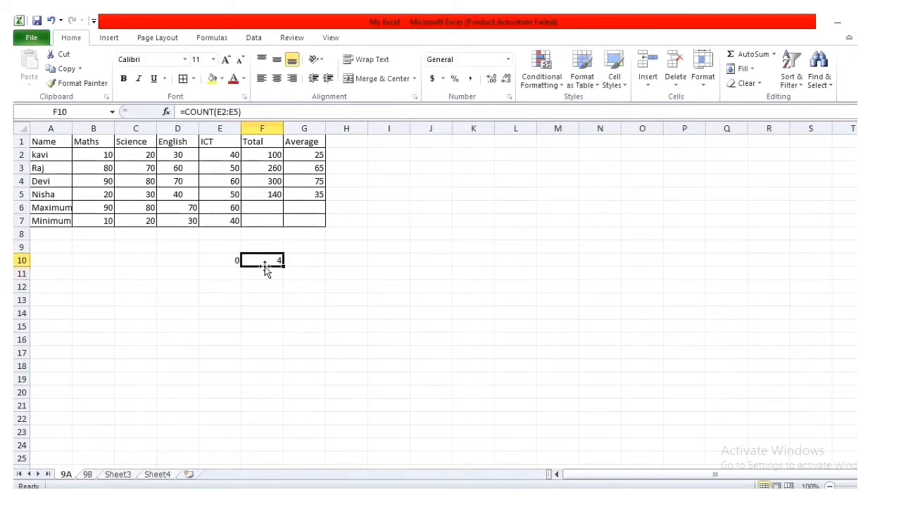
click(225, 154)
click(226, 168)
click(225, 181)
click(228, 194)
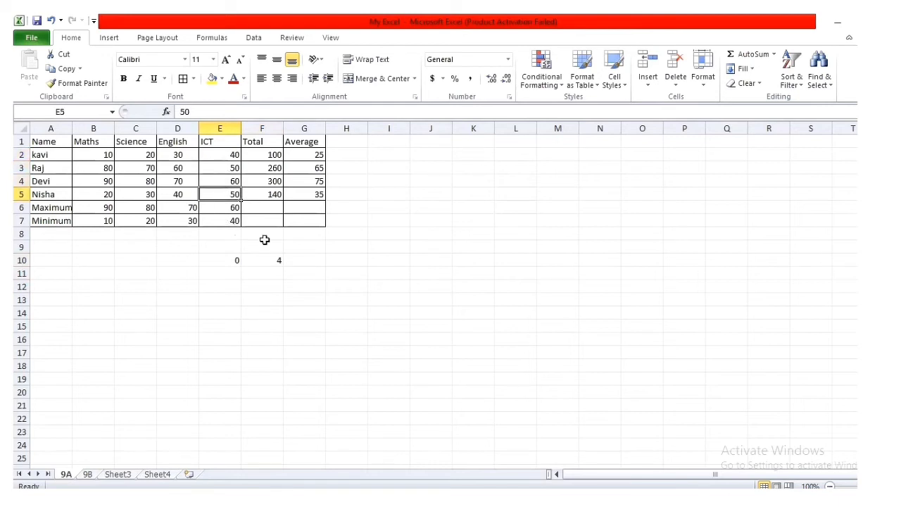
click(277, 260)
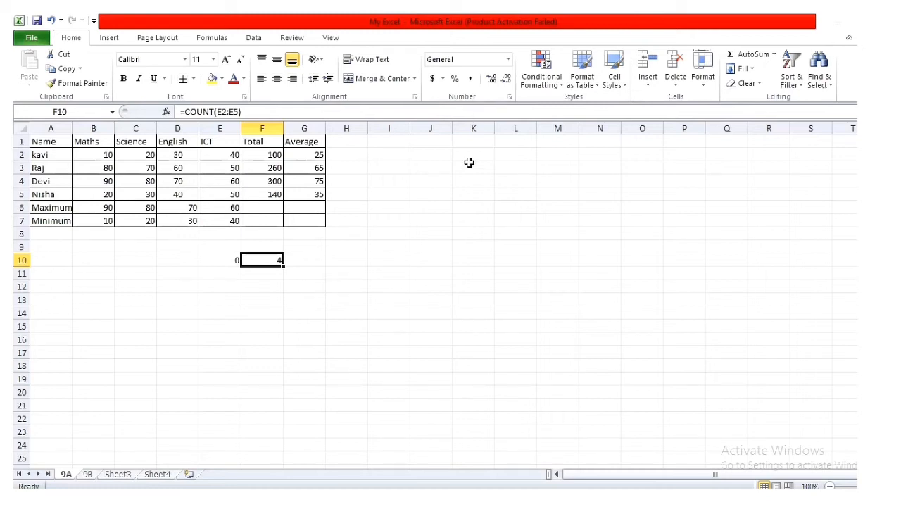
- Enter the label Sort in cell I5, outside the marks table
click(395, 197)
text(Sor)
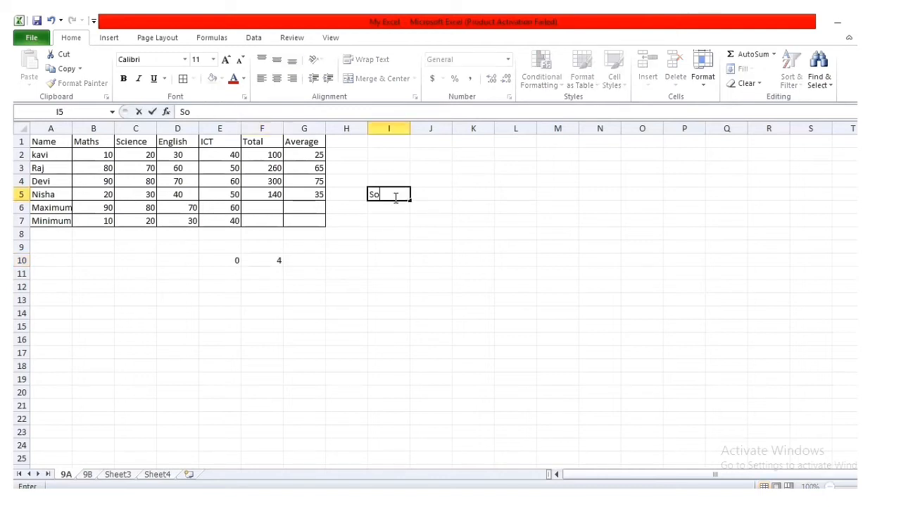
text(t)
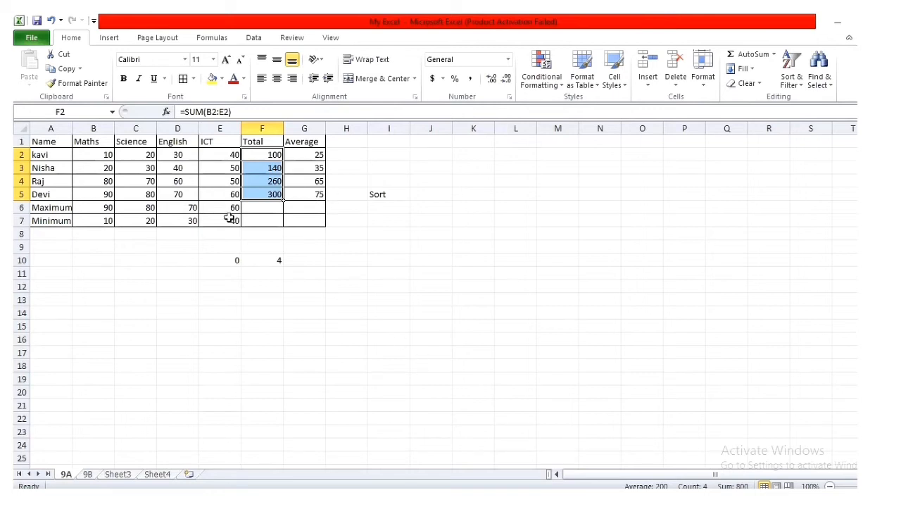
click(380, 381)
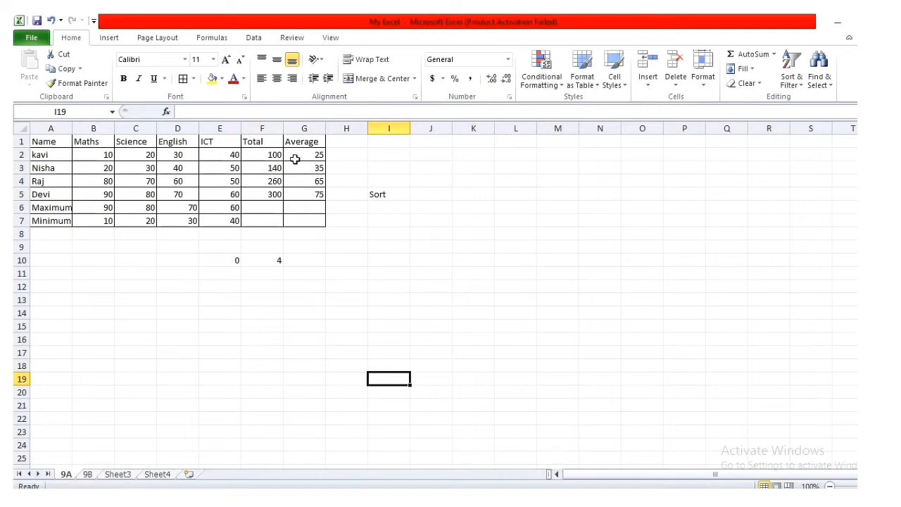
- Sort the student rows by the averages in G2:G5 from largest to smallest, expanding the selection to the adjacent data
drag(299, 154, 311, 194)
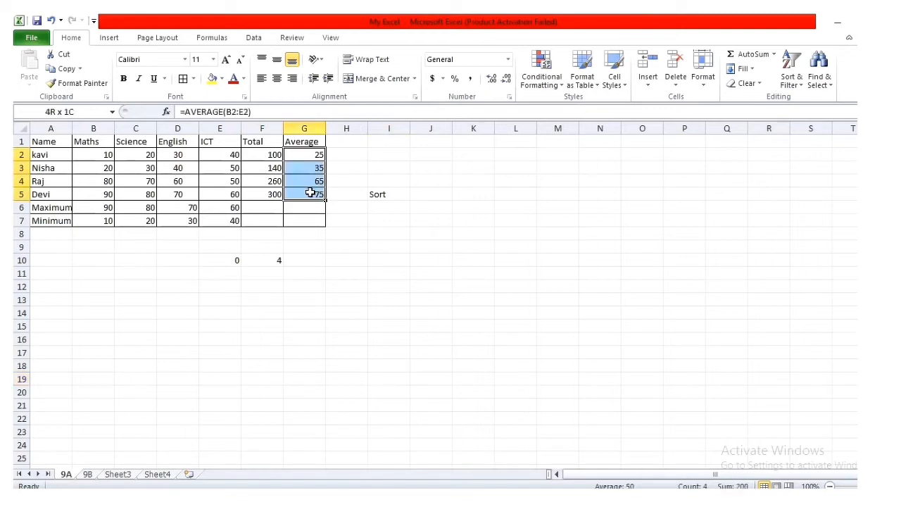
click(791, 78)
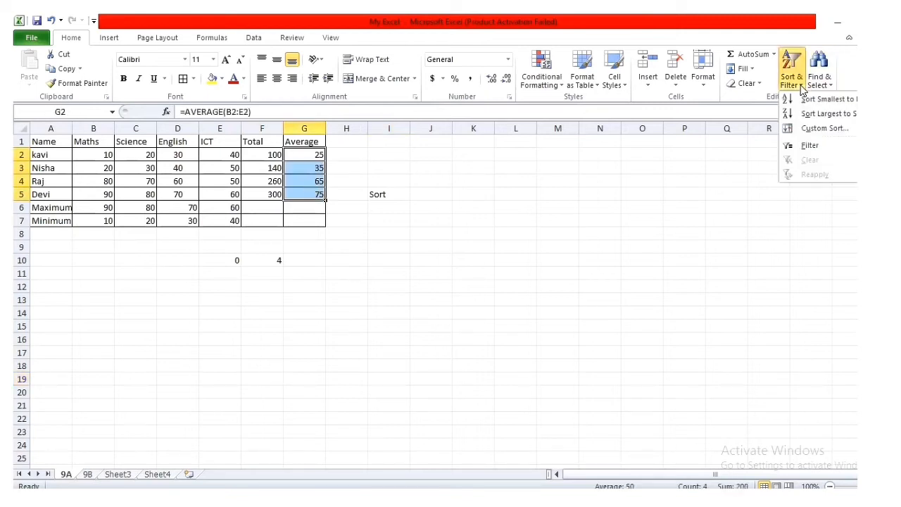
click(827, 114)
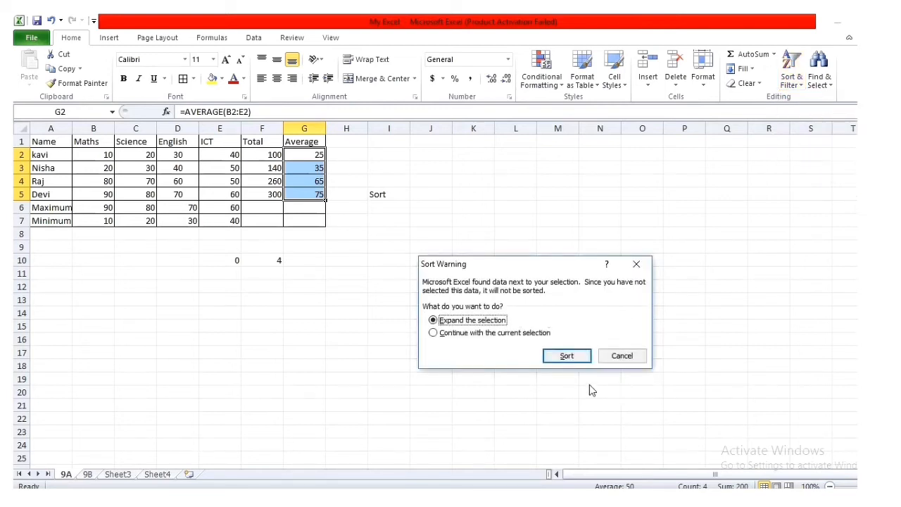
click(569, 356)
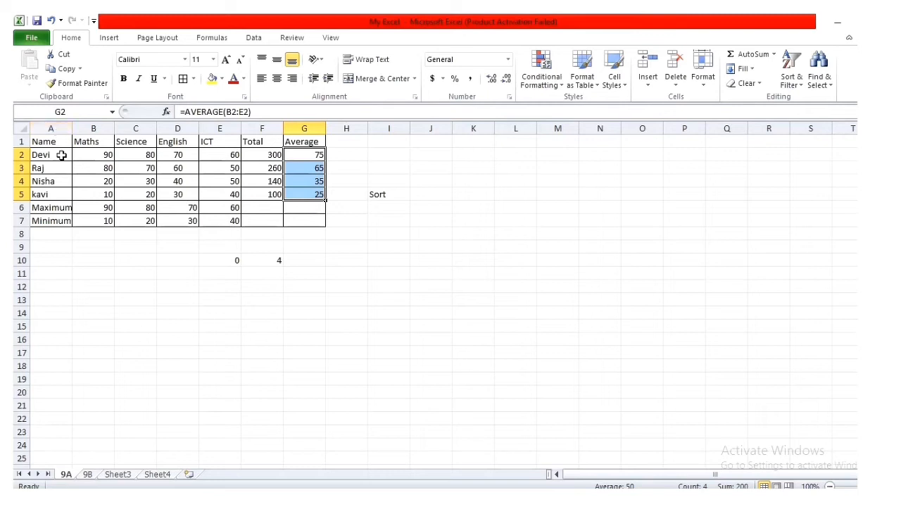
click(793, 83)
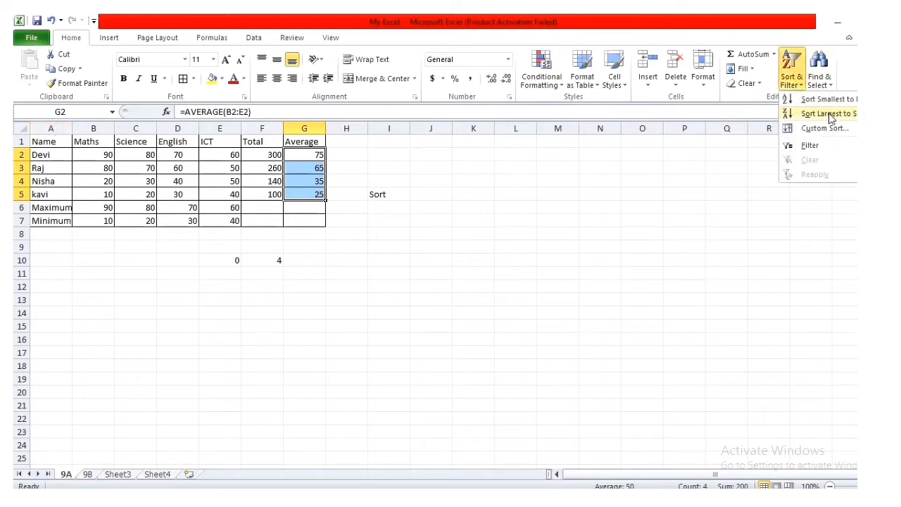
click(285, 322)
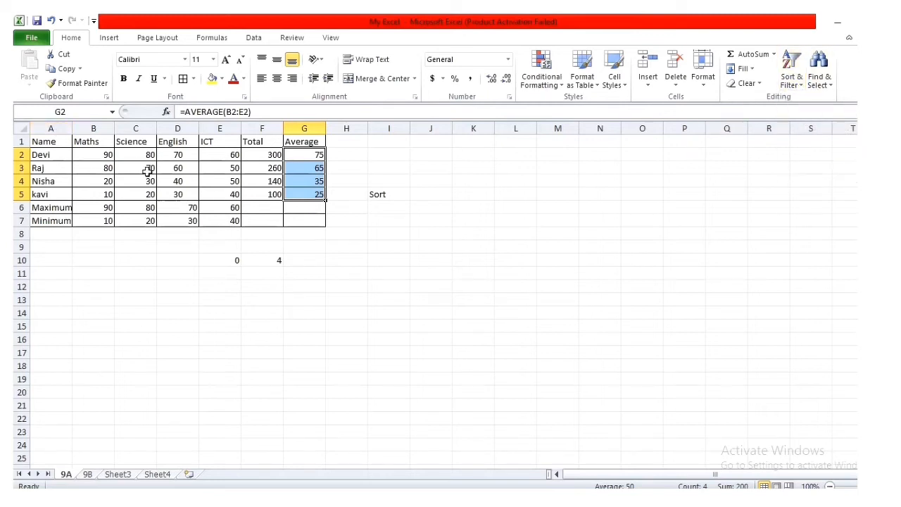
- Turn on filtering for the Name column
click(60, 129)
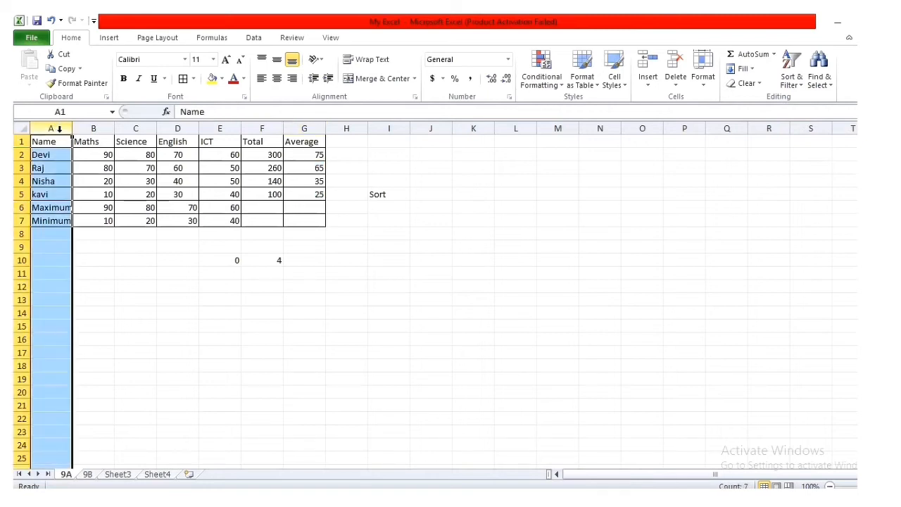
click(795, 82)
click(818, 147)
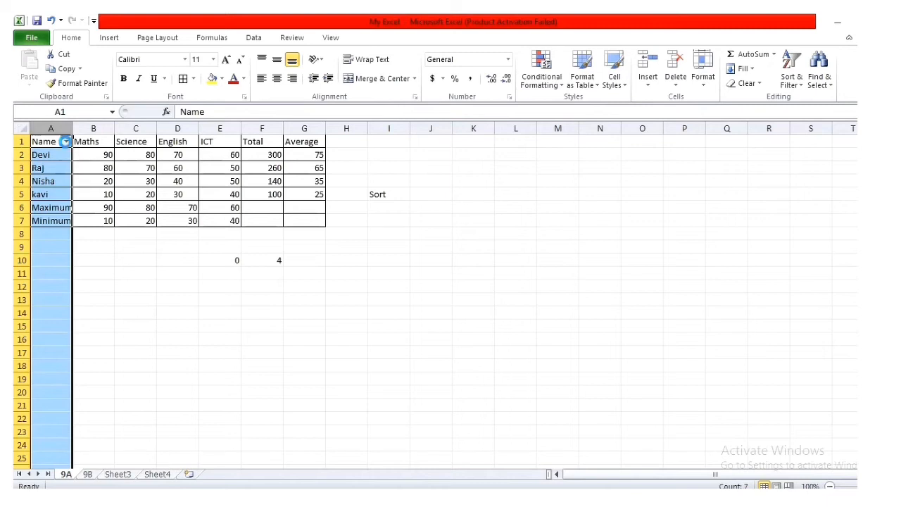
- Filter the Name column to hide Maximum, Minimum and the students in rows 3 and 4
click(65, 142)
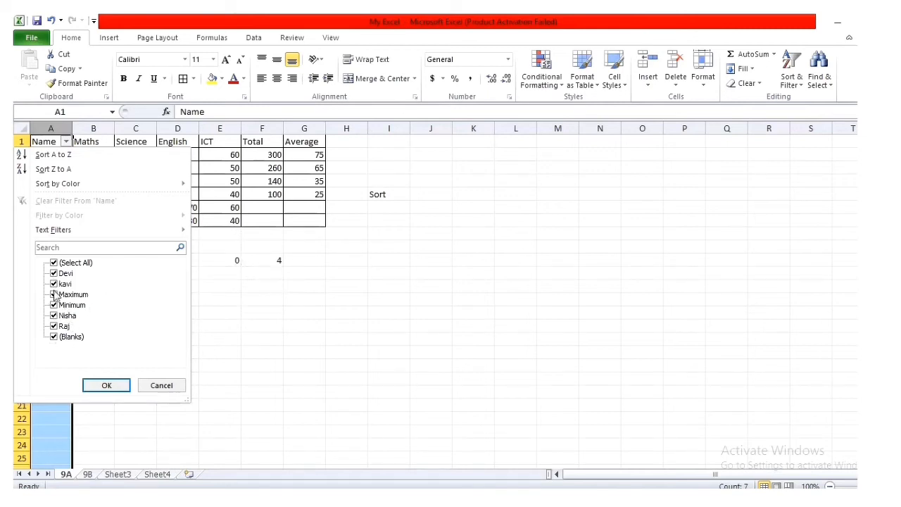
click(54, 326)
click(53, 315)
click(53, 304)
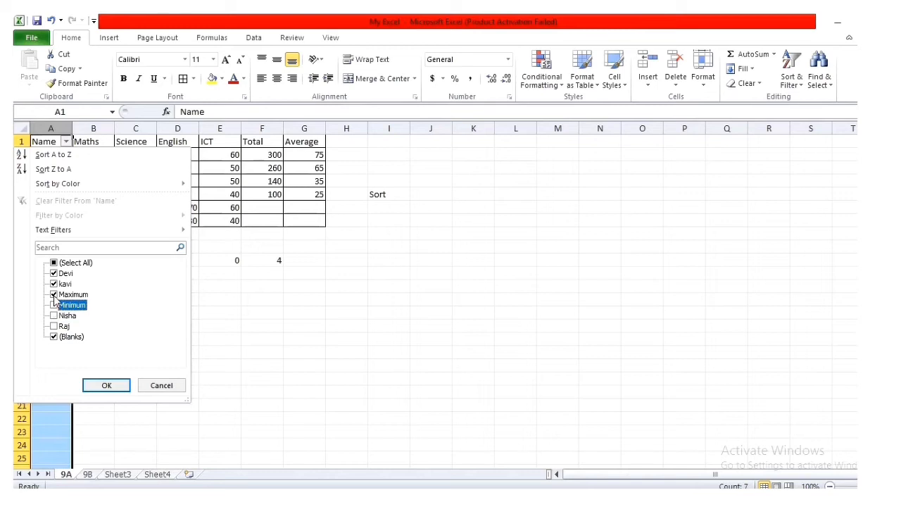
click(54, 295)
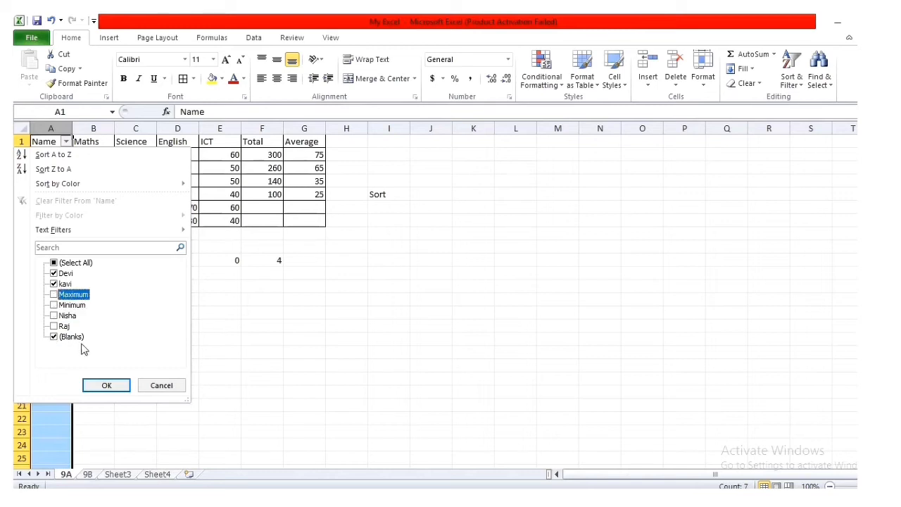
click(112, 386)
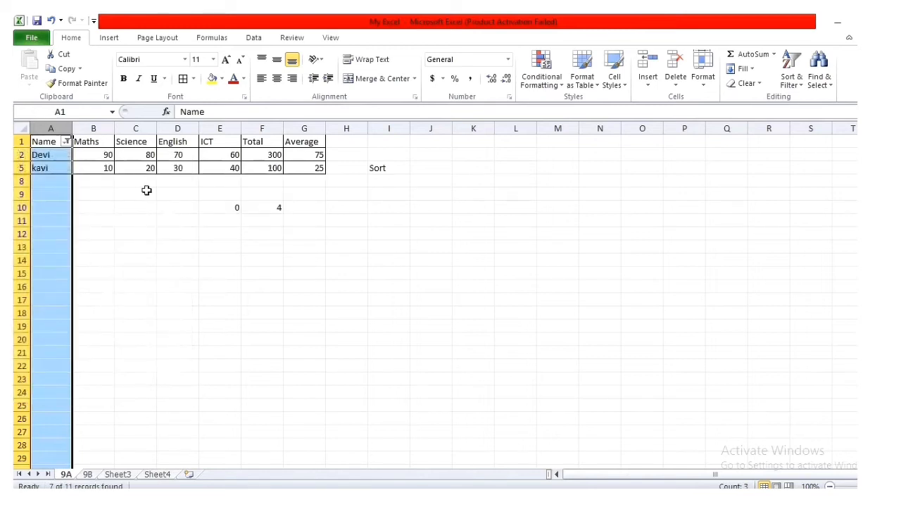
click(221, 298)
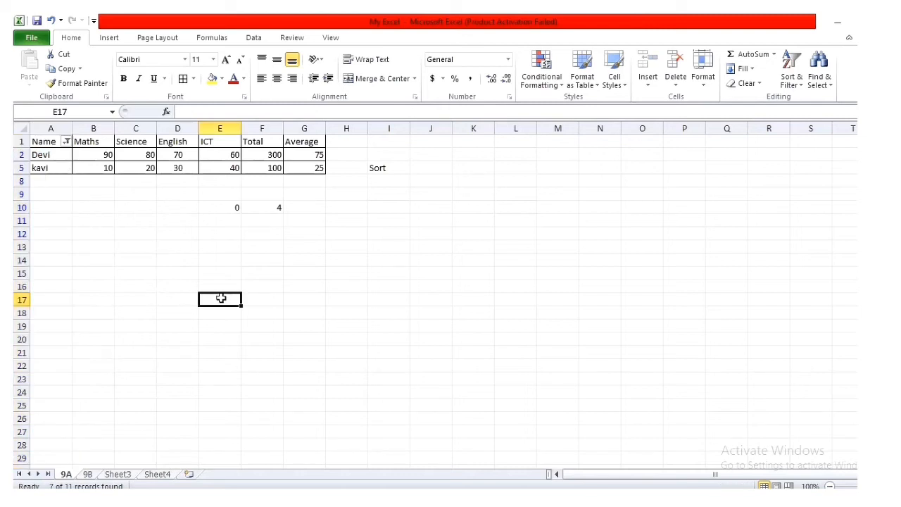
- Undo the filter applied to the Name column and turn its filtering off
key(ctrl+z)
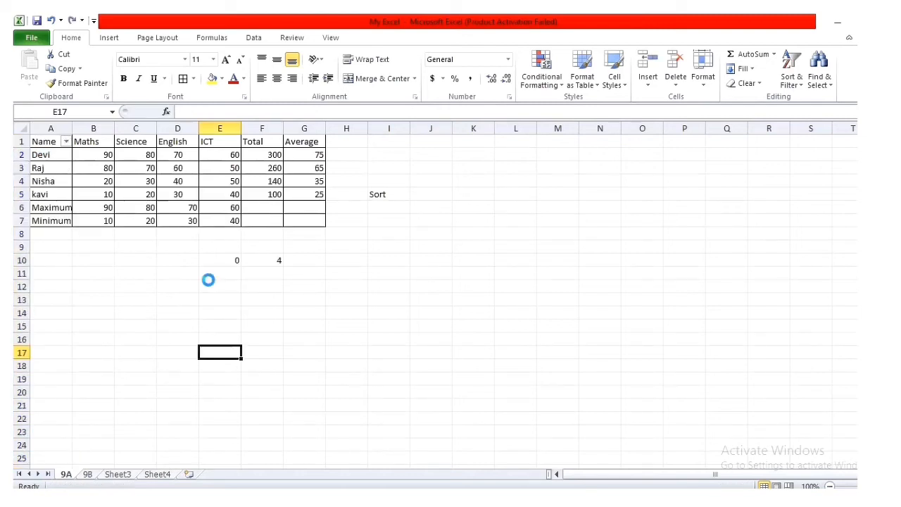
click(215, 139)
click(801, 83)
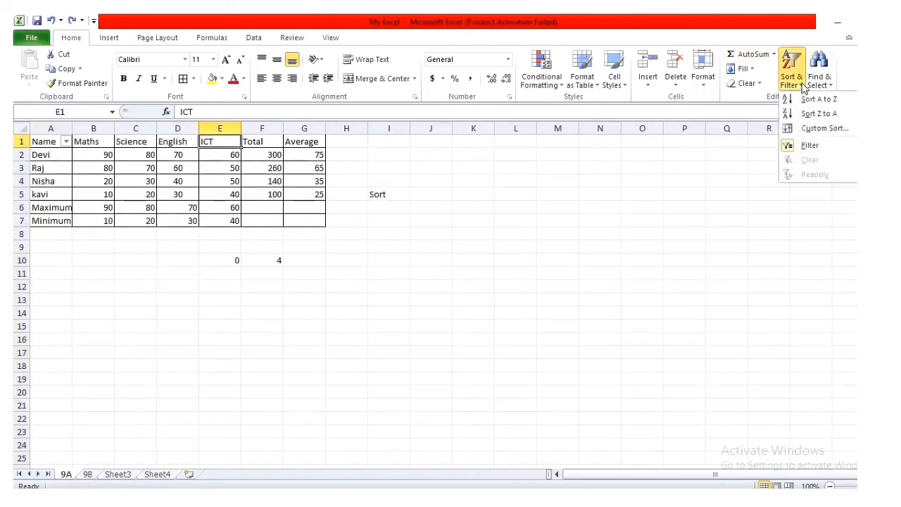
click(811, 148)
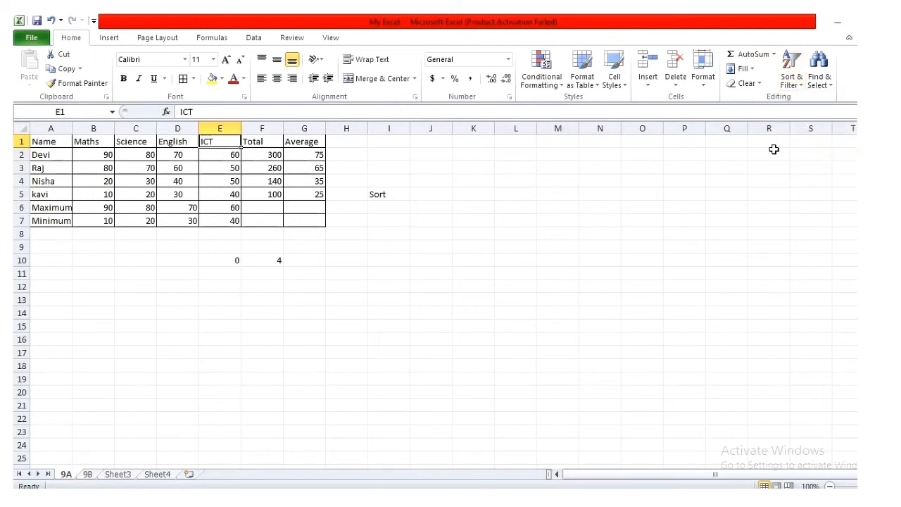
- Turn on filtering for the ICT column
click(220, 128)
click(791, 76)
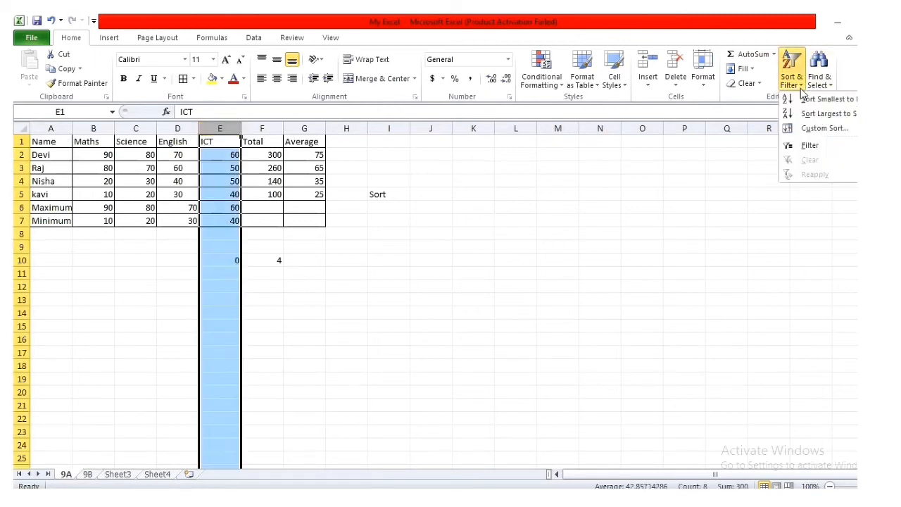
click(817, 147)
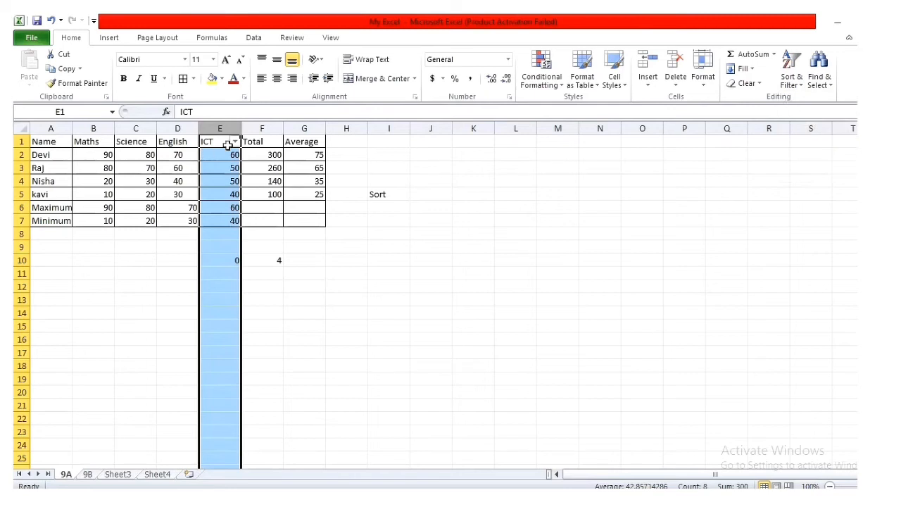
click(328, 338)
- Try a number filter on the ICT column showing only marks greater than 50, and undo it
click(235, 140)
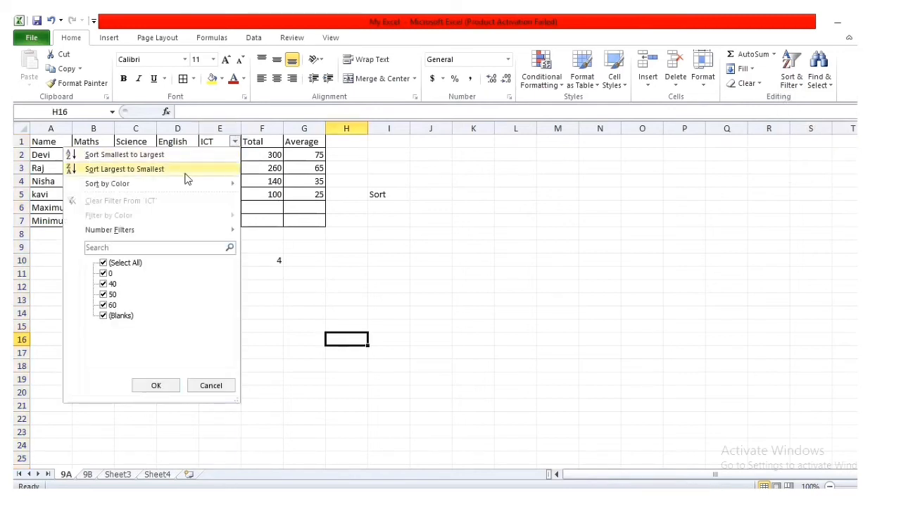
mouse_move(215, 229)
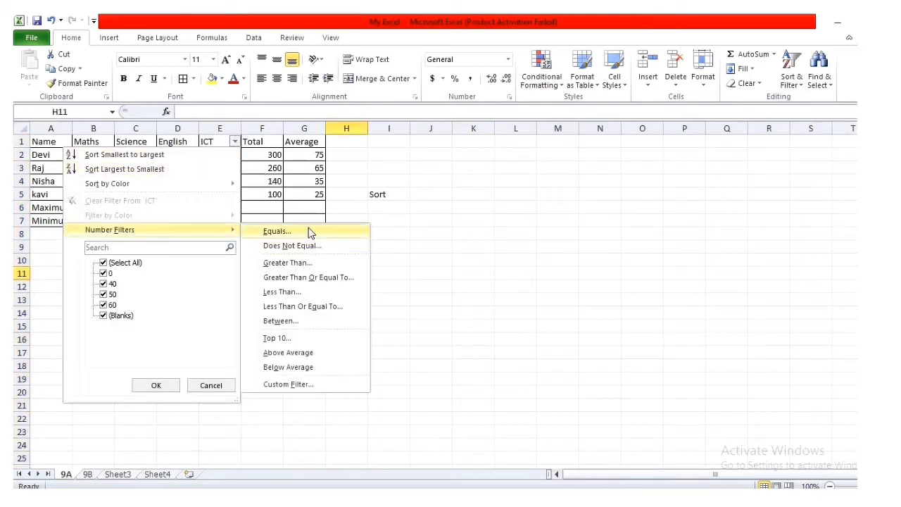
click(303, 267)
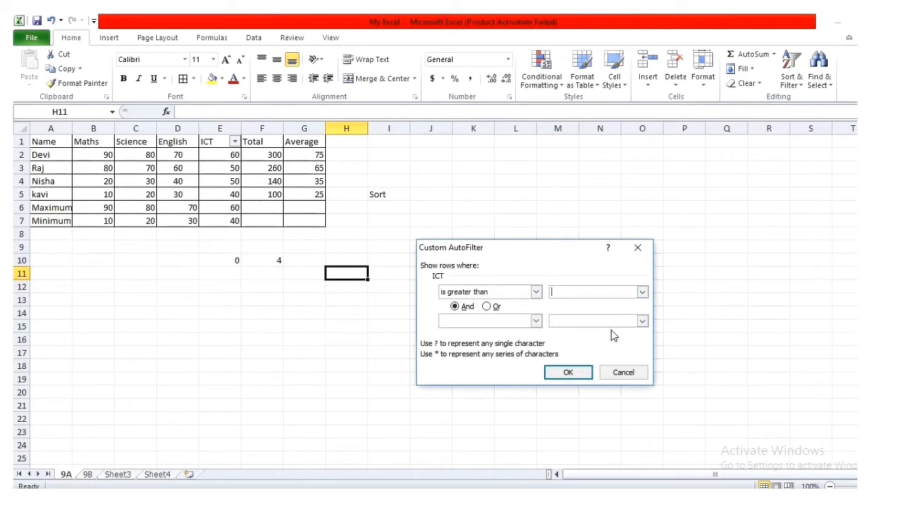
text(50)
click(575, 375)
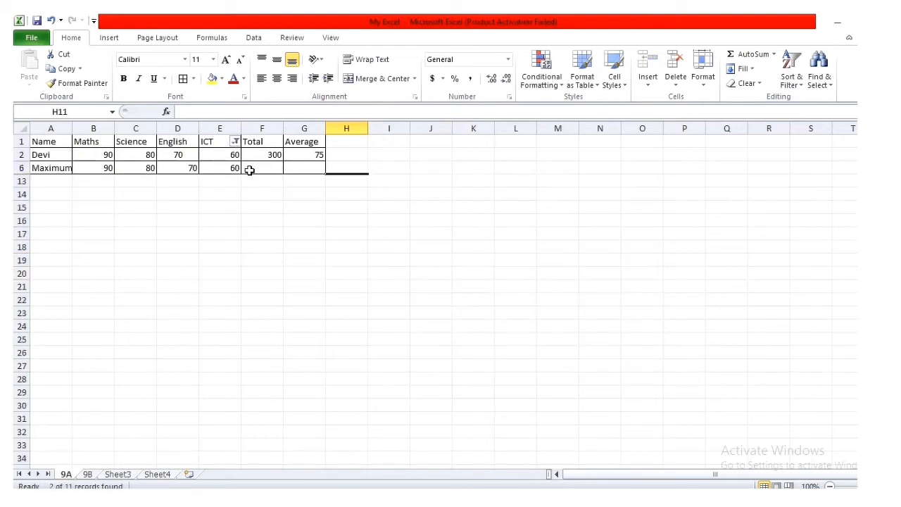
click(52, 20)
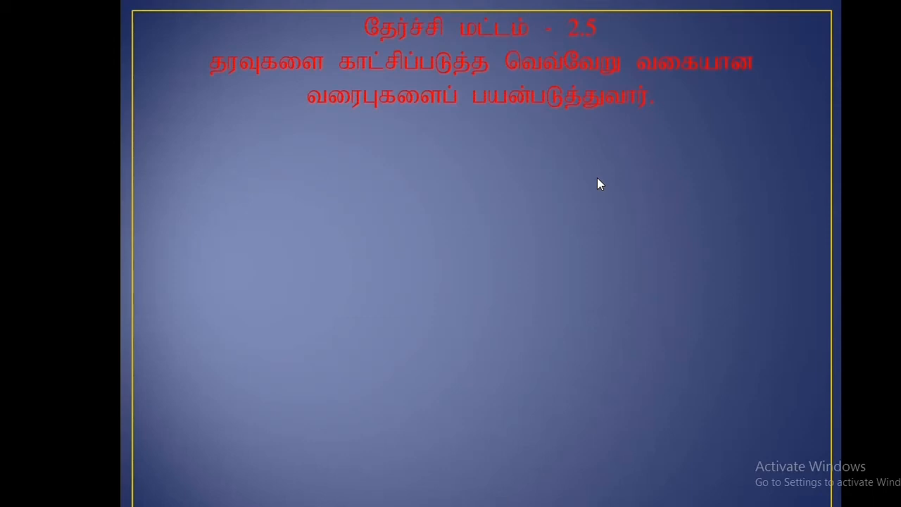
click(597, 178)
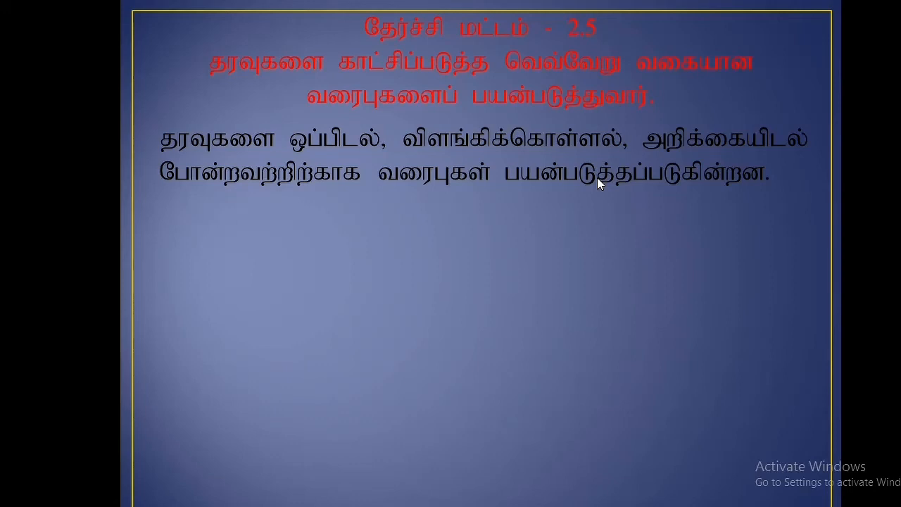
click(596, 177)
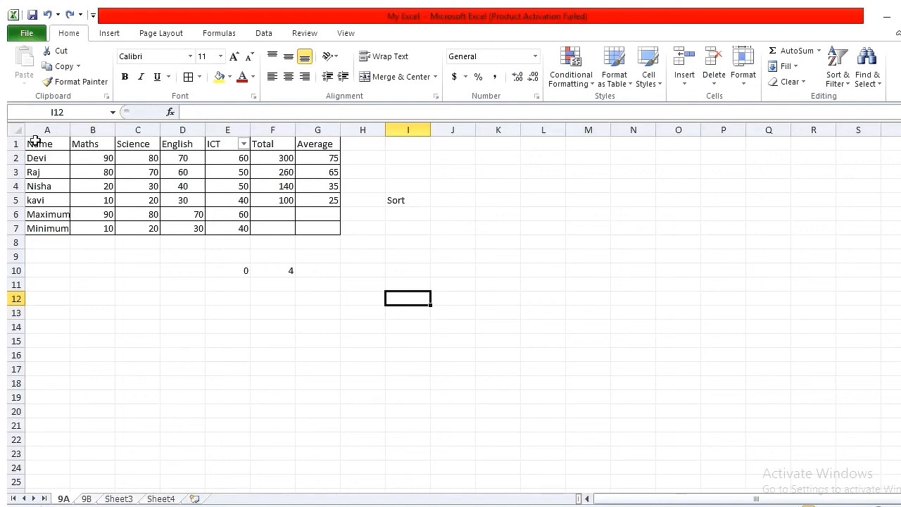
- Look through the chart types for the subject marks in A1:E5 and insert a 2-D 100% stacked bar chart
drag(31, 144, 240, 200)
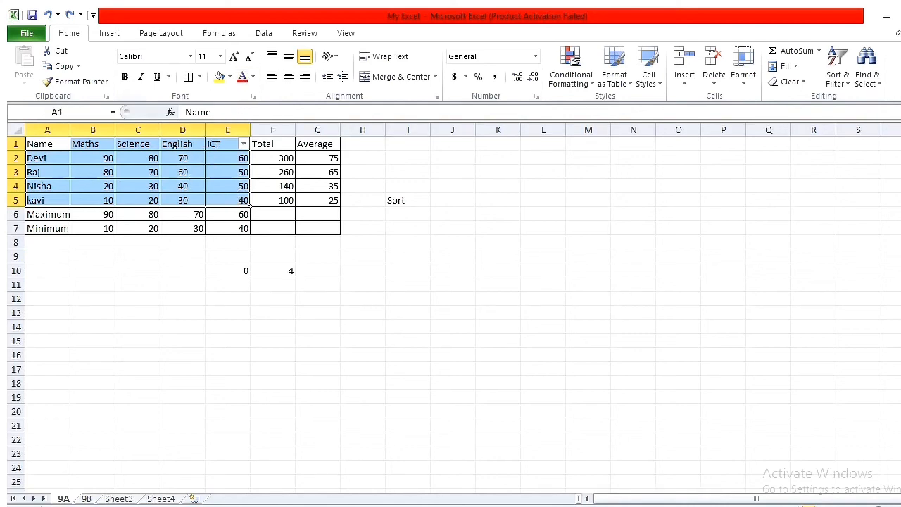
click(117, 35)
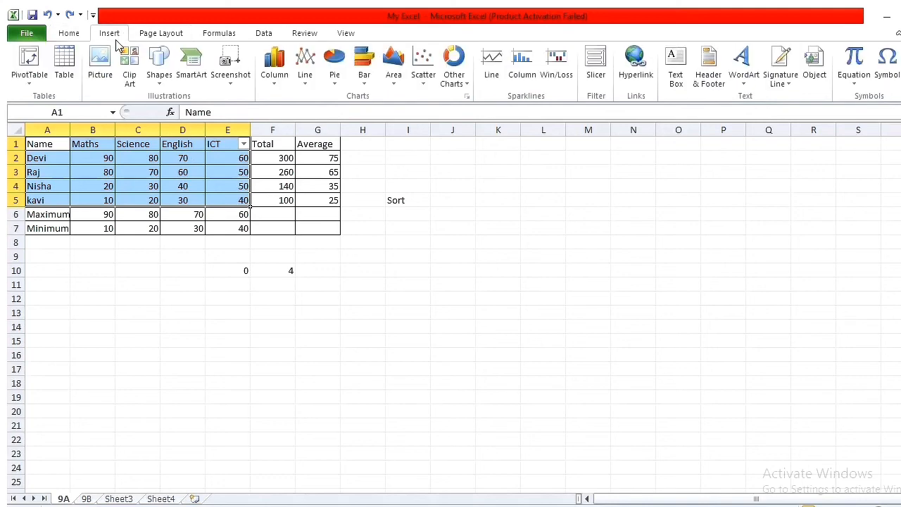
click(278, 83)
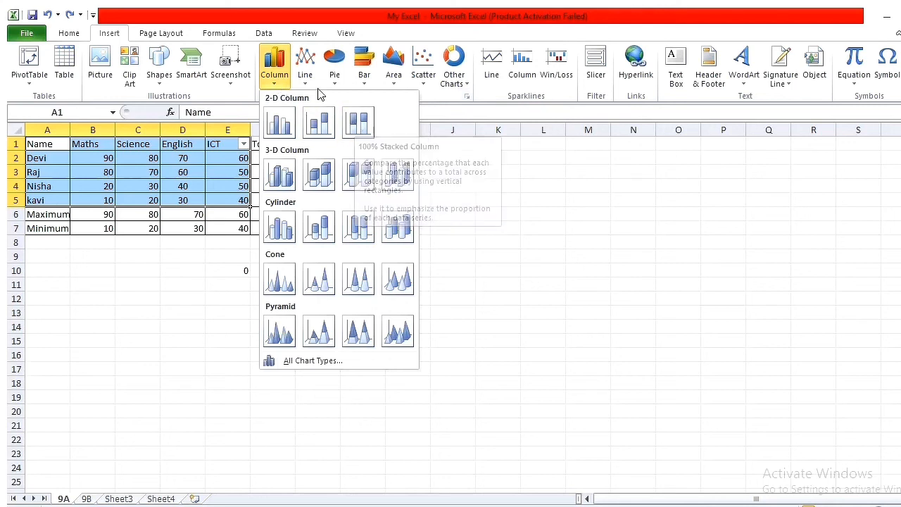
click(306, 77)
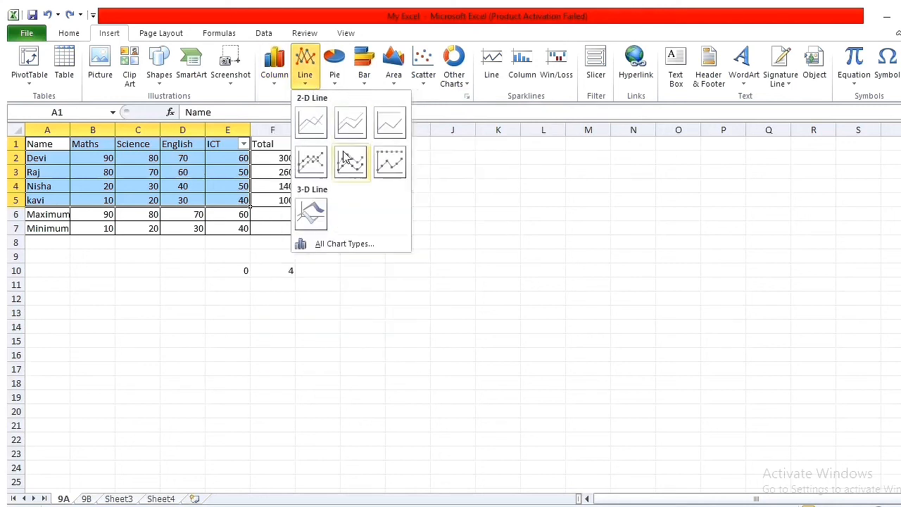
click(334, 66)
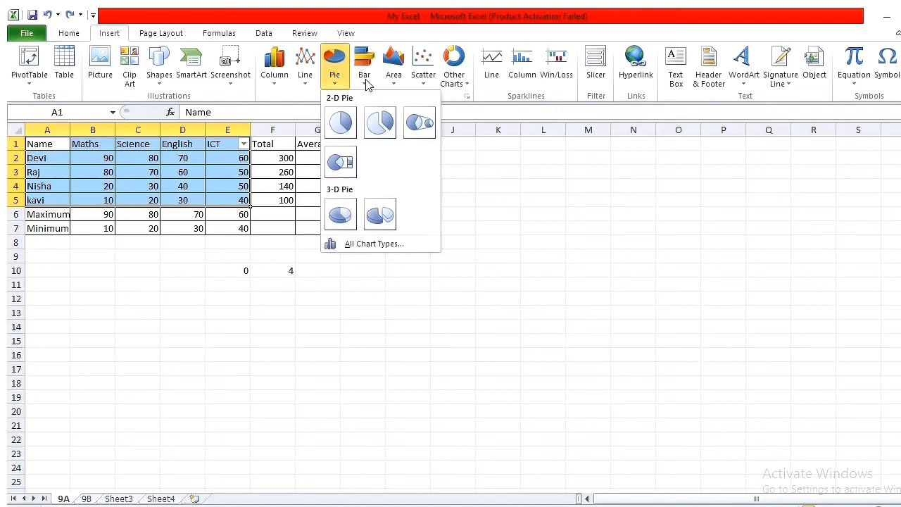
click(366, 79)
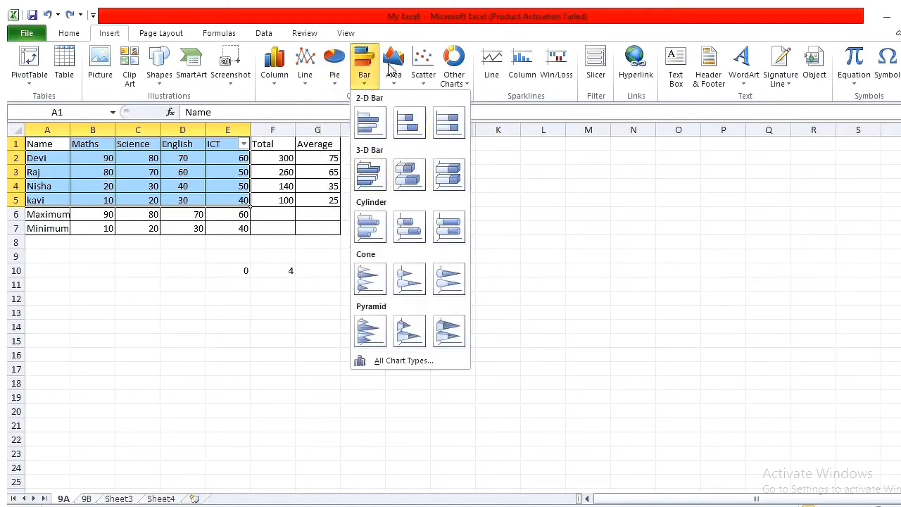
click(393, 69)
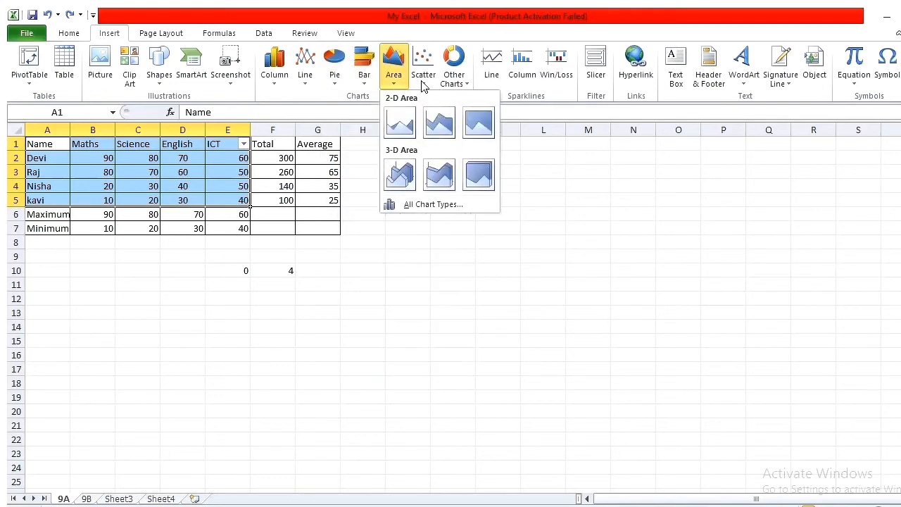
click(423, 76)
click(454, 76)
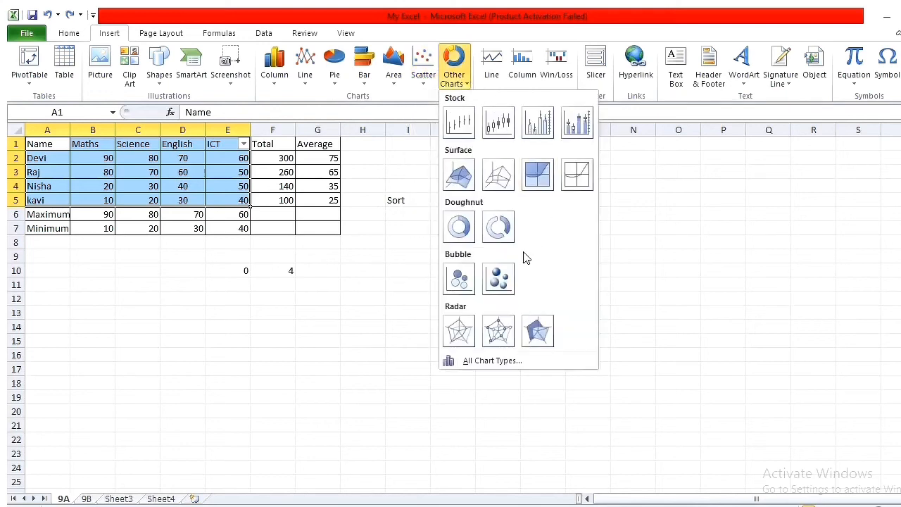
click(364, 77)
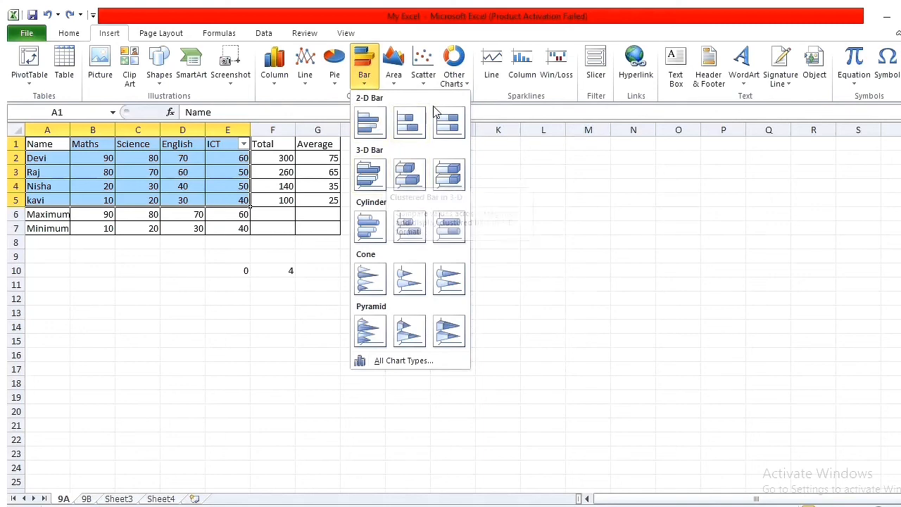
click(447, 124)
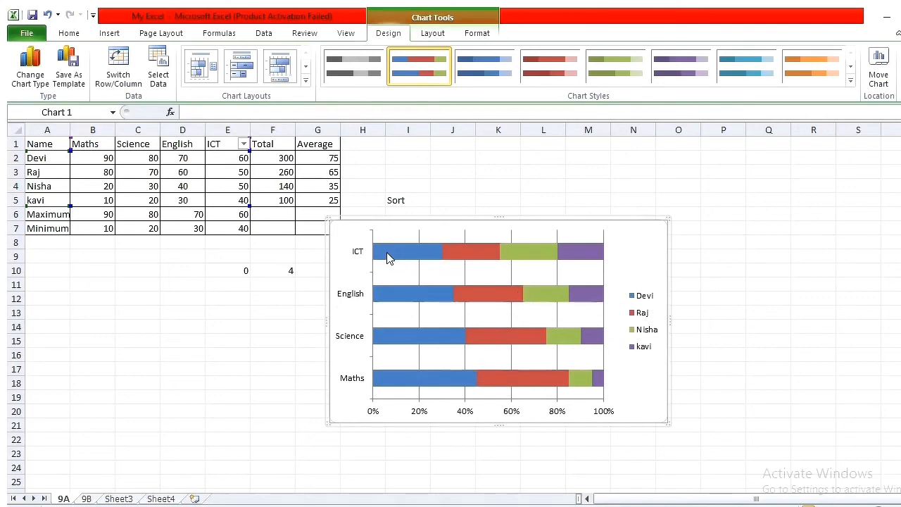
- Change the 100% stacked bar chart of the subject marks to the 3-D Column chart type
mouse_move(394, 254)
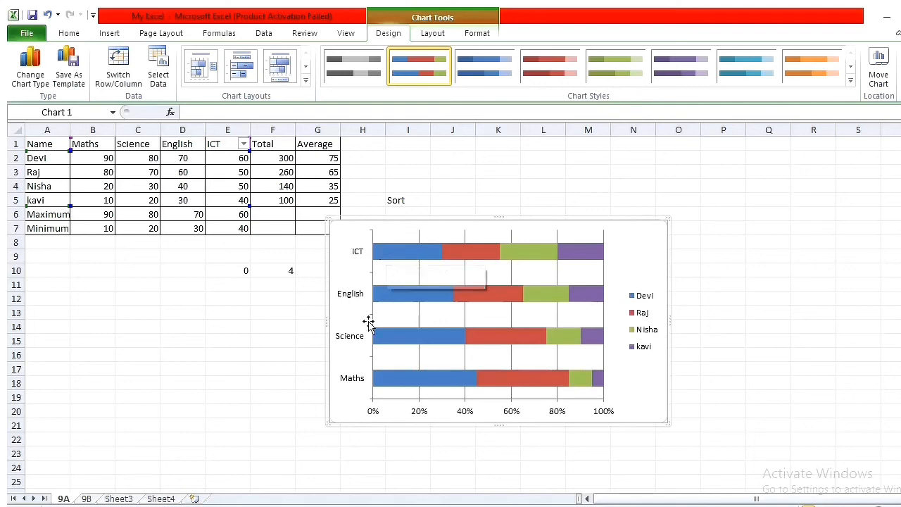
mouse_move(414, 378)
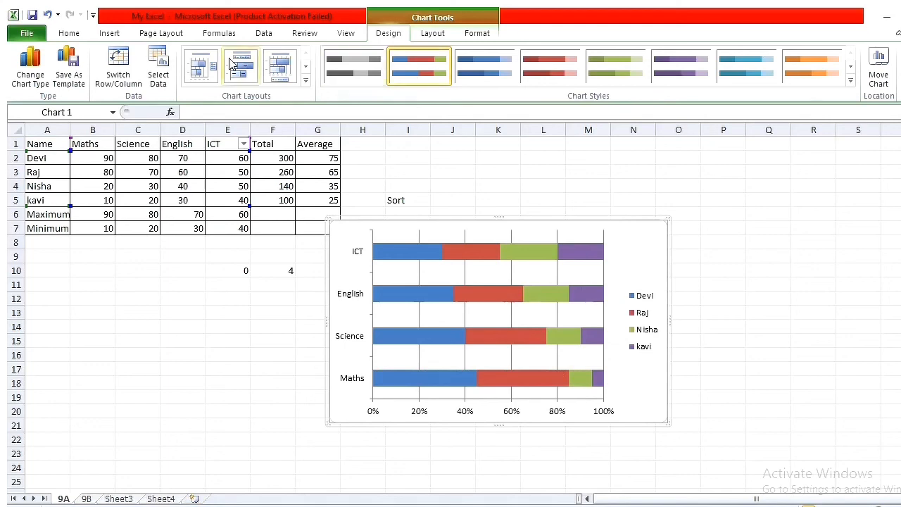
click(30, 78)
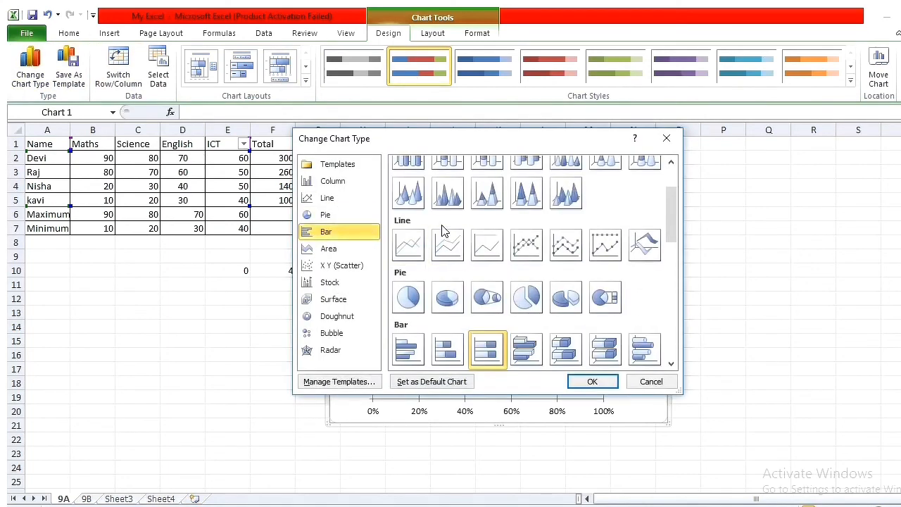
scroll(497, 247, up, 5)
click(333, 181)
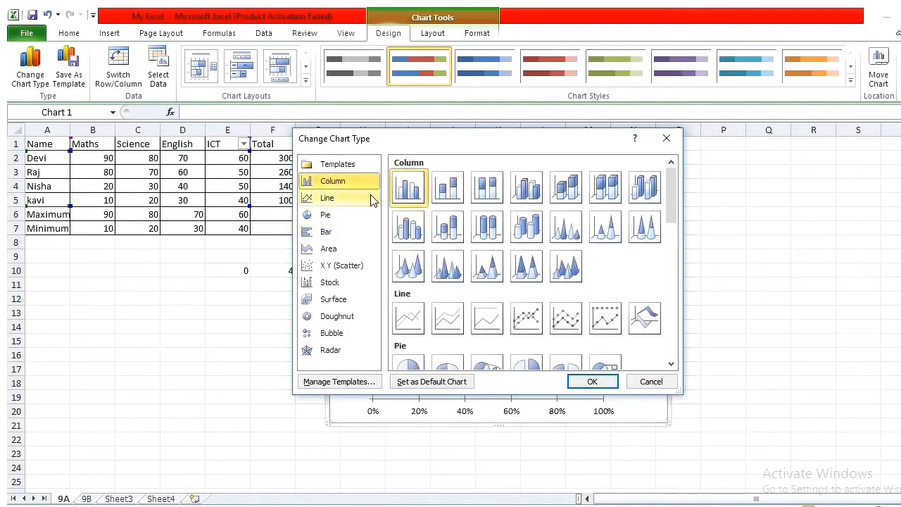
click(499, 192)
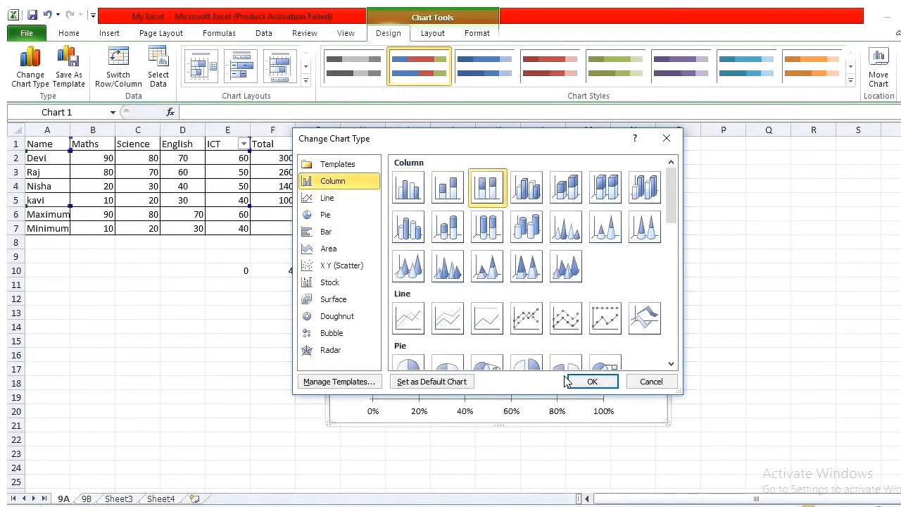
click(645, 185)
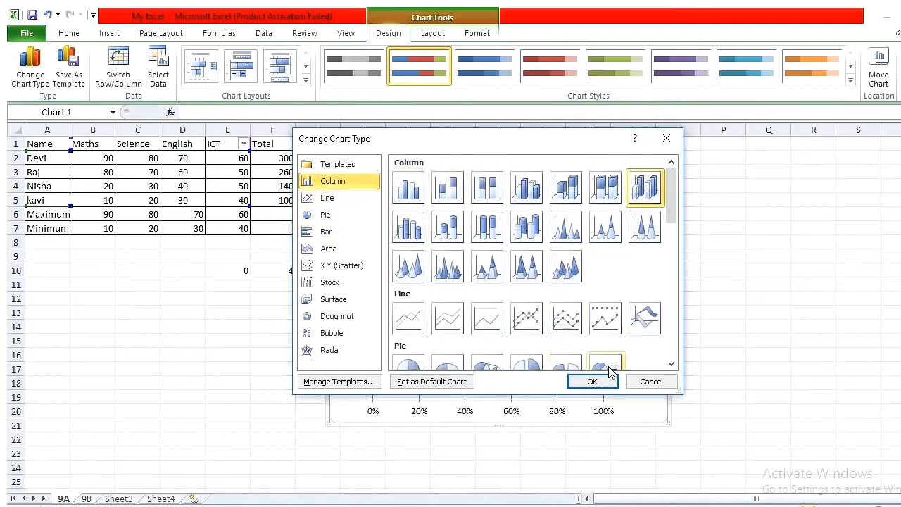
click(595, 381)
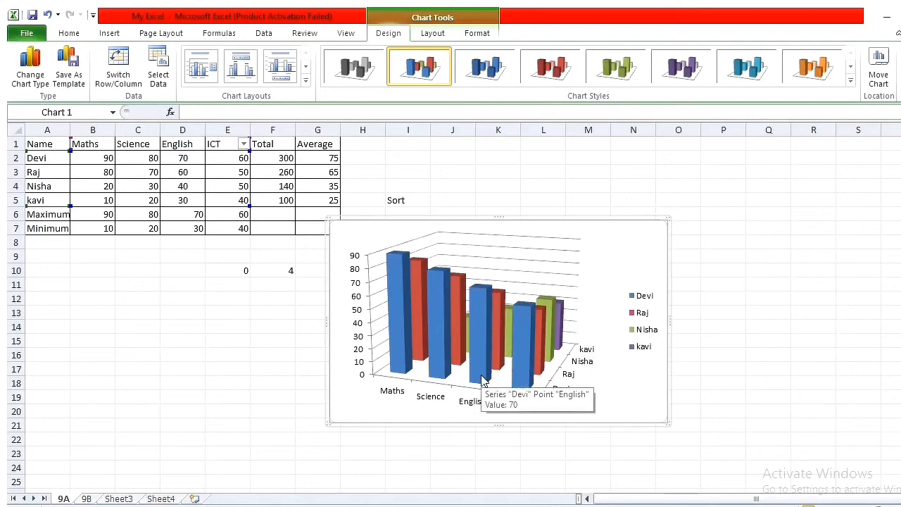
- Select the legend of the 3-D column chart
right_click(607, 221)
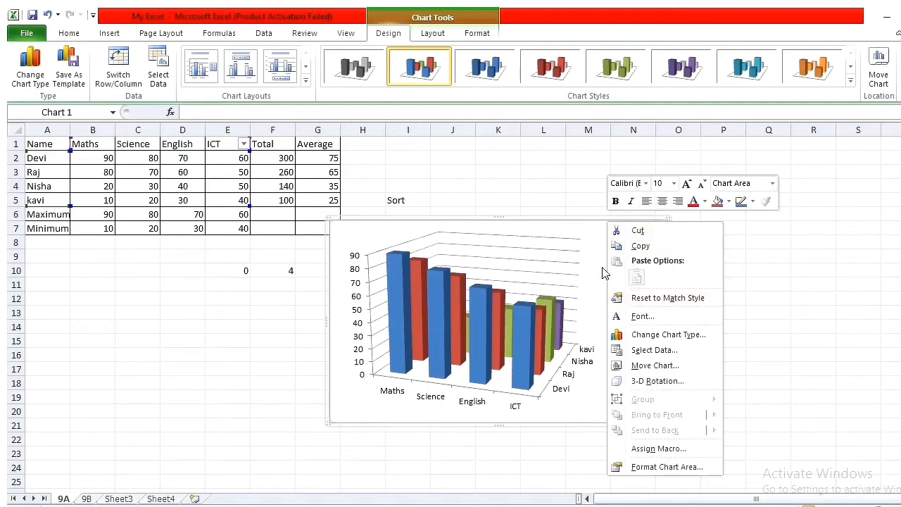
key(Escape)
click(637, 295)
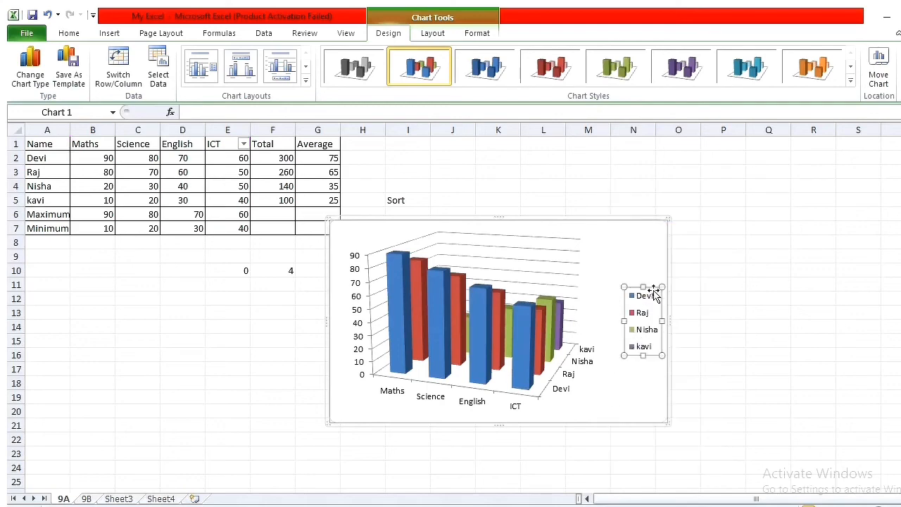